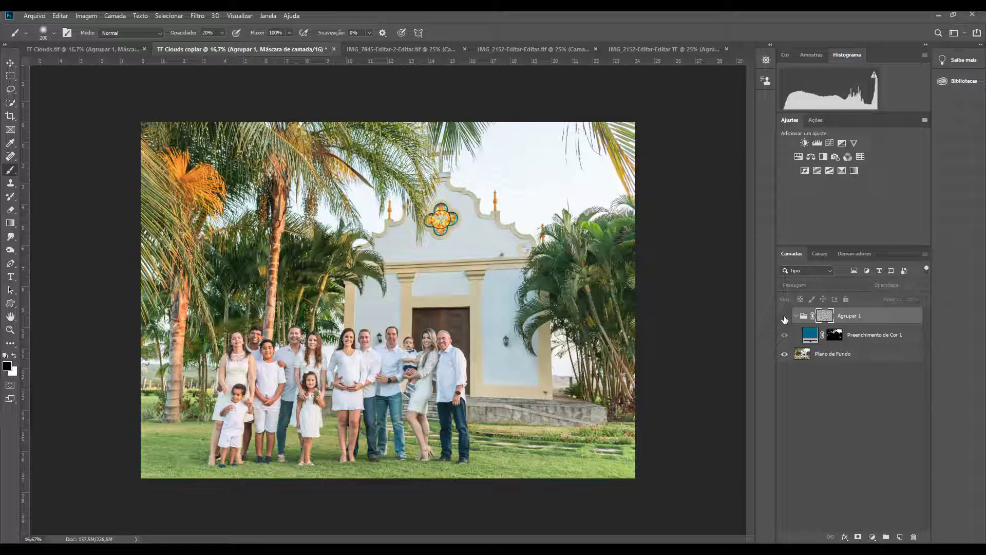
# - Compare before and after in the open cloud, mist and beach photos by toggling the visibility of their effect layers
pyautogui.click(784, 316)
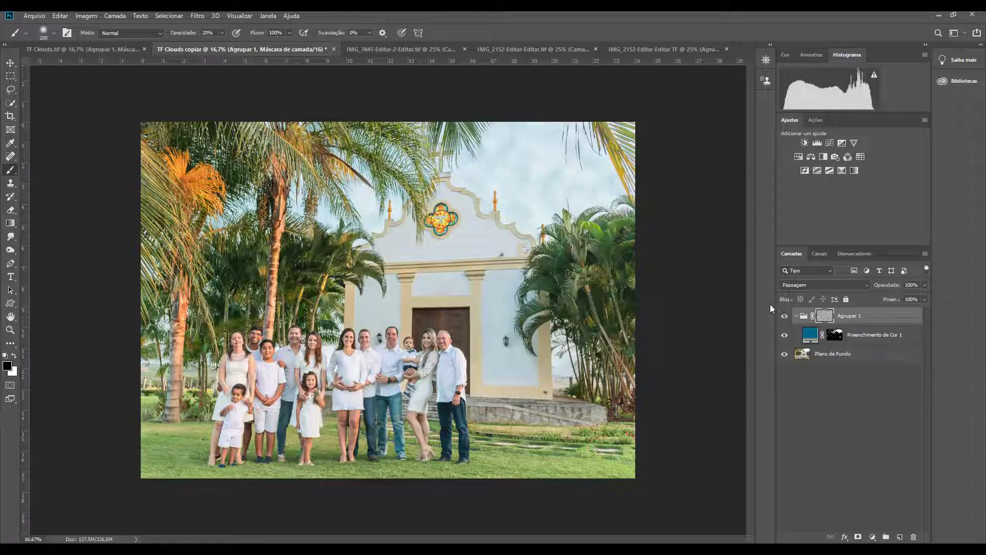
pyautogui.hotkey('ctrl', 'Tab')
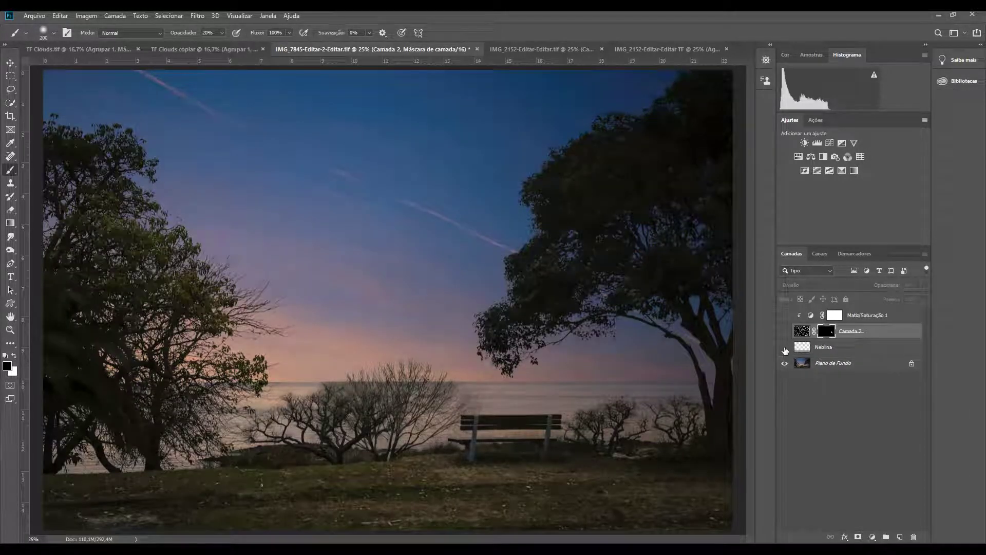
pyautogui.click(785, 347)
pyautogui.click(786, 348)
pyautogui.click(785, 348)
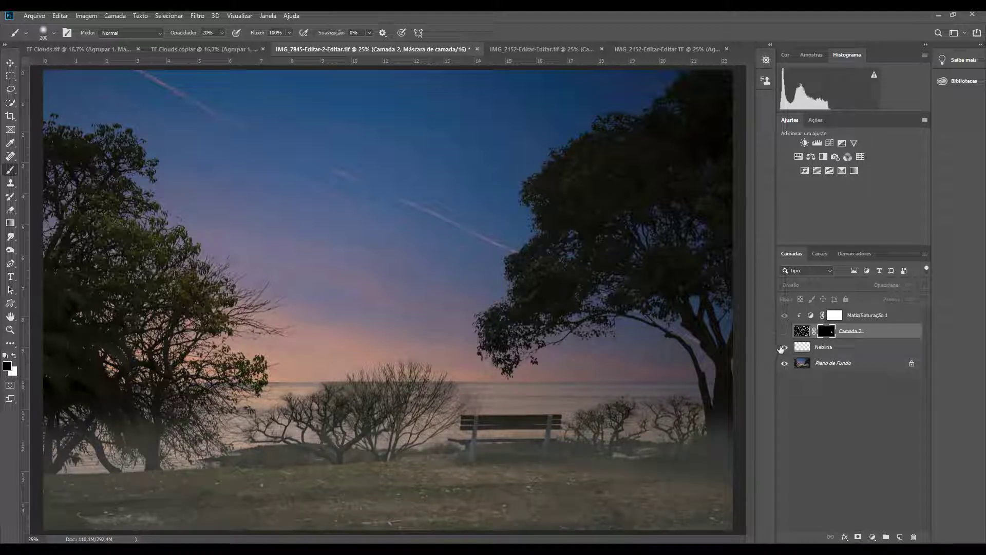
pyautogui.click(785, 332)
pyautogui.click(785, 331)
pyautogui.click(784, 331)
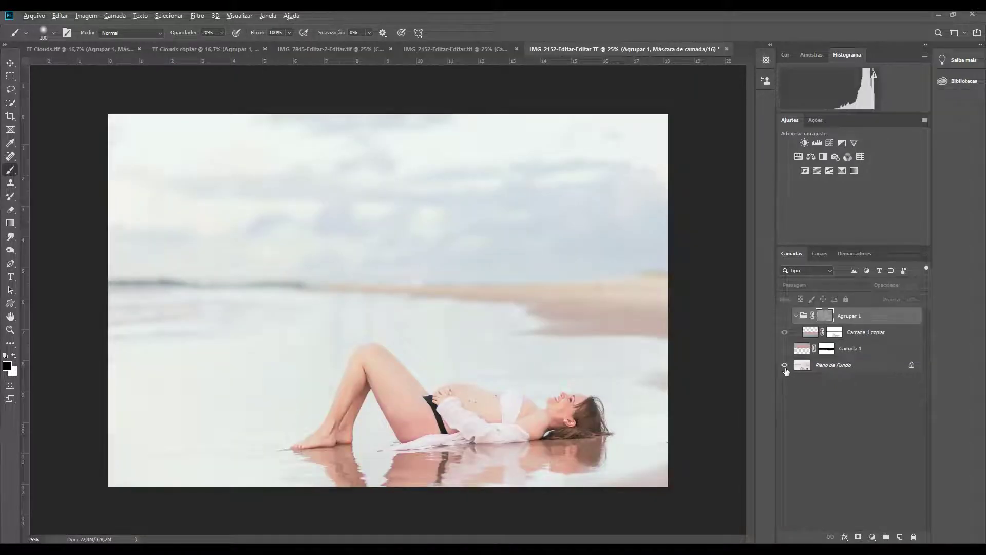
pyautogui.keyDown('alt'); pyautogui.click(784, 366); pyautogui.keyUp('alt')
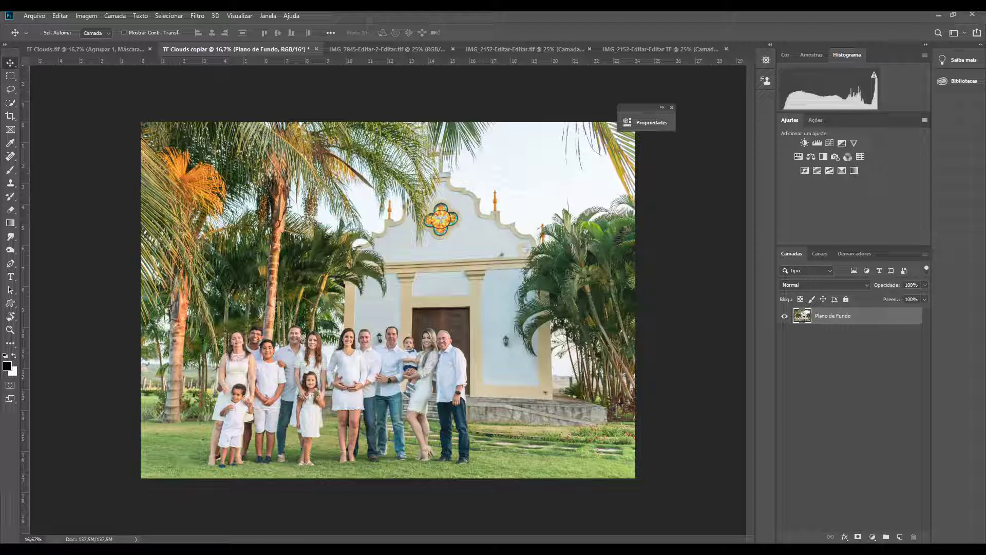
# - Duplicate the Plano de Fundo layer of TF Clouds copiar and render Clouds (Nuvens) on the copy
pyautogui.hotkey('ctrl', 'j')
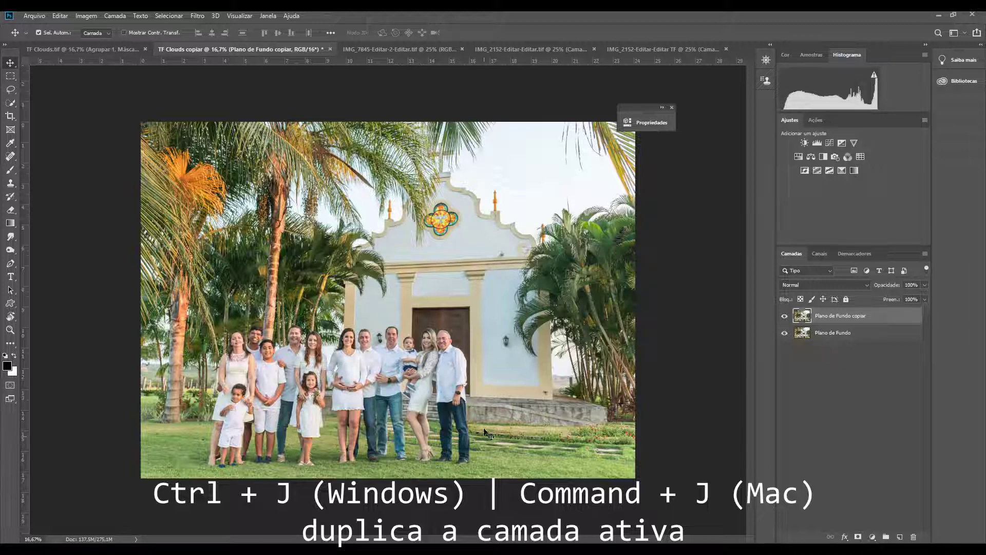
pyautogui.click(197, 16)
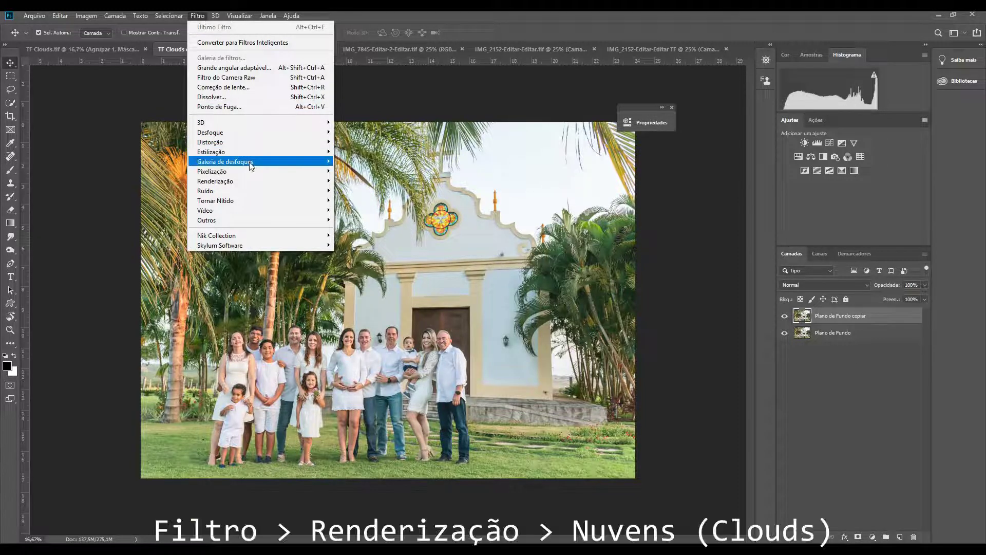
pyautogui.moveTo(259, 187)
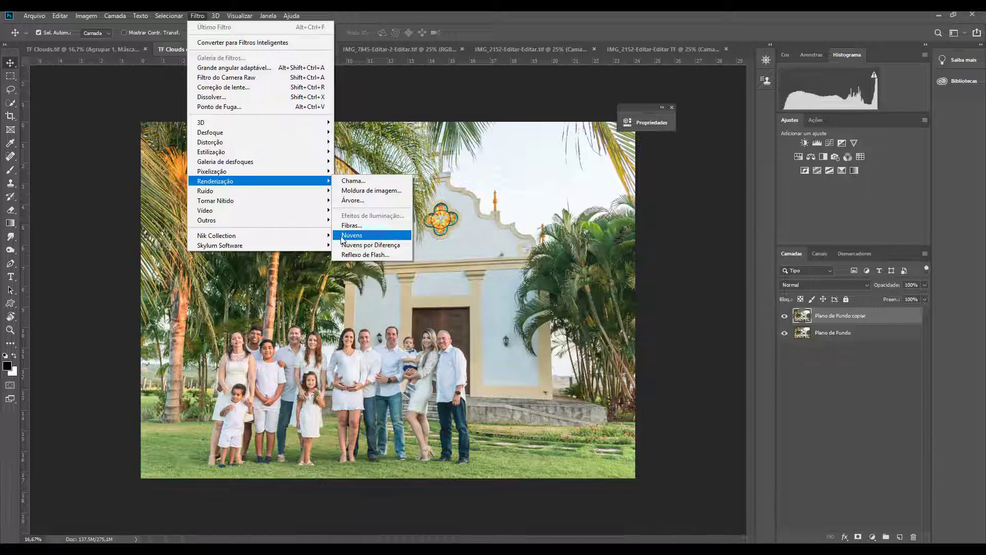
pyautogui.click(368, 235)
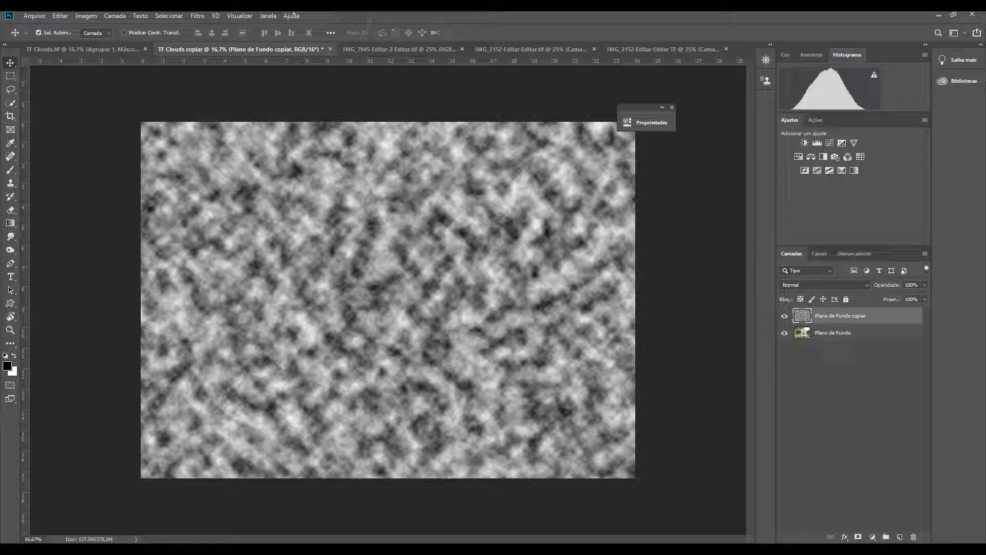
# - Render Clouds (Nuvens) again on the copied layer for a different random pattern and delete that layer
pyautogui.click(204, 17)
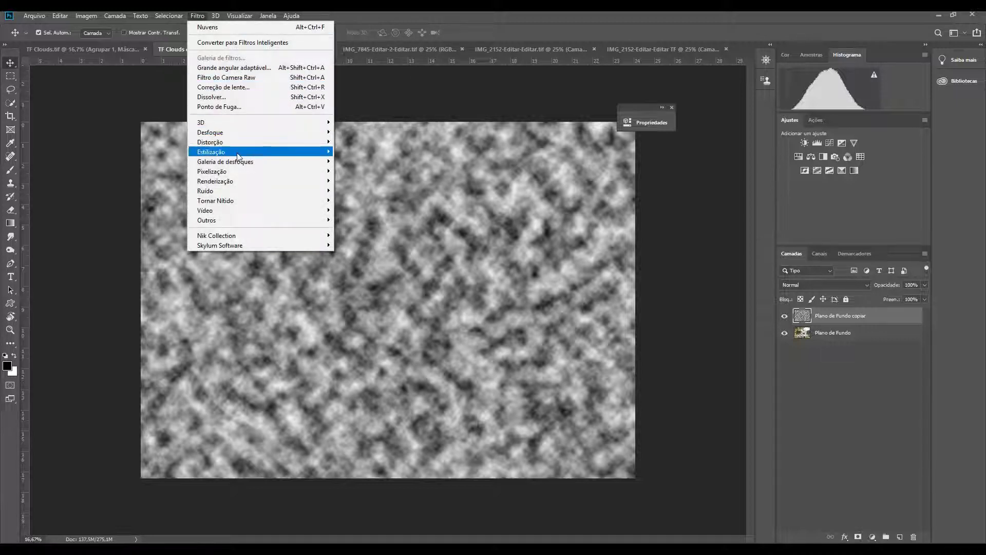
pyautogui.moveTo(252, 185)
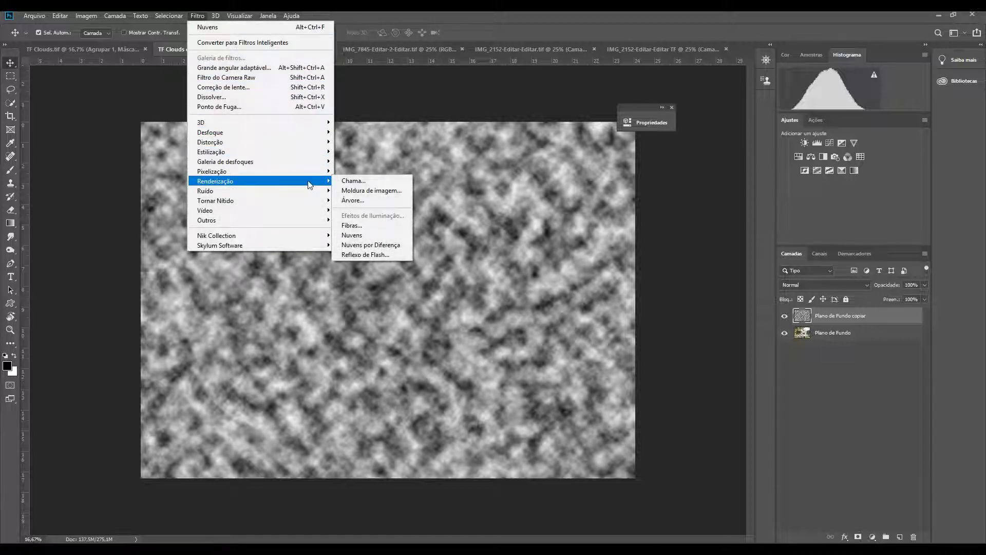
pyautogui.click(366, 234)
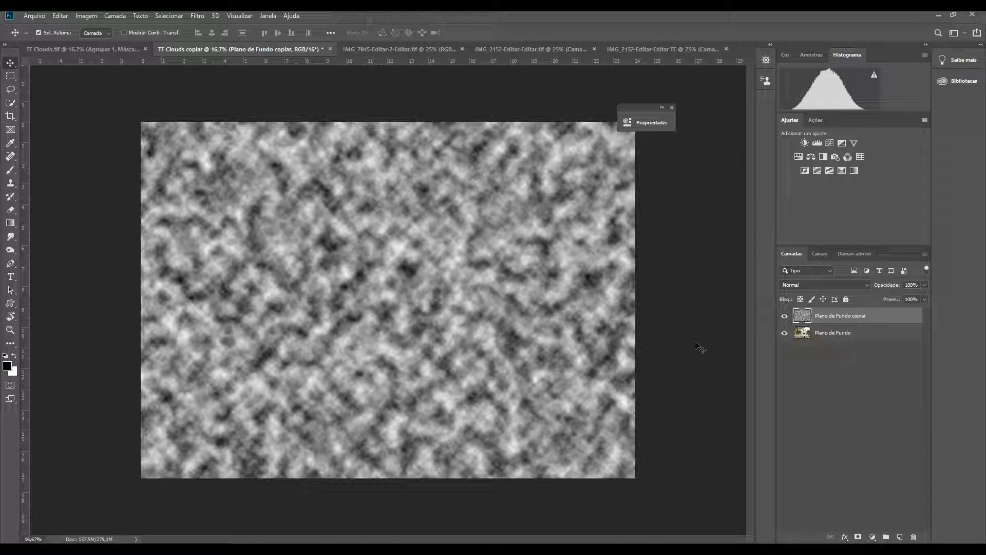
pyautogui.press('Delete')
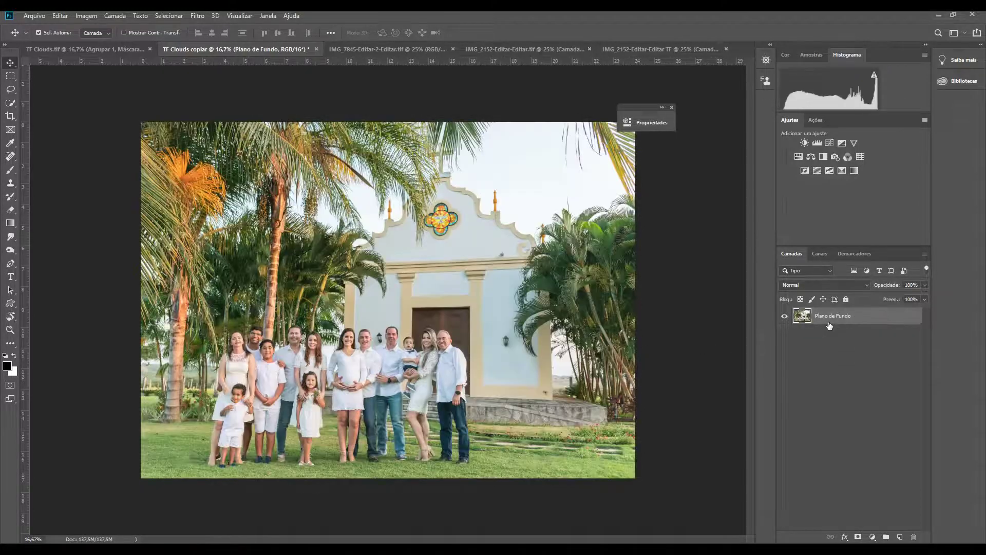
# - Duplicate the Plano de Fundo layer and apply Difference Clouds (Nuvens por Diferença) to the copy
pyautogui.hotkey('ctrl', 'j')
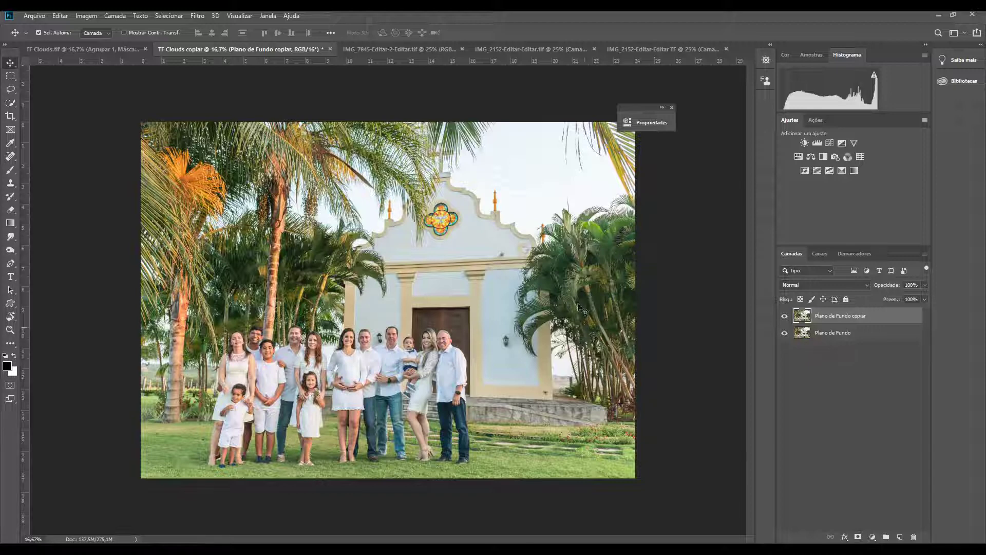
pyautogui.click(198, 18)
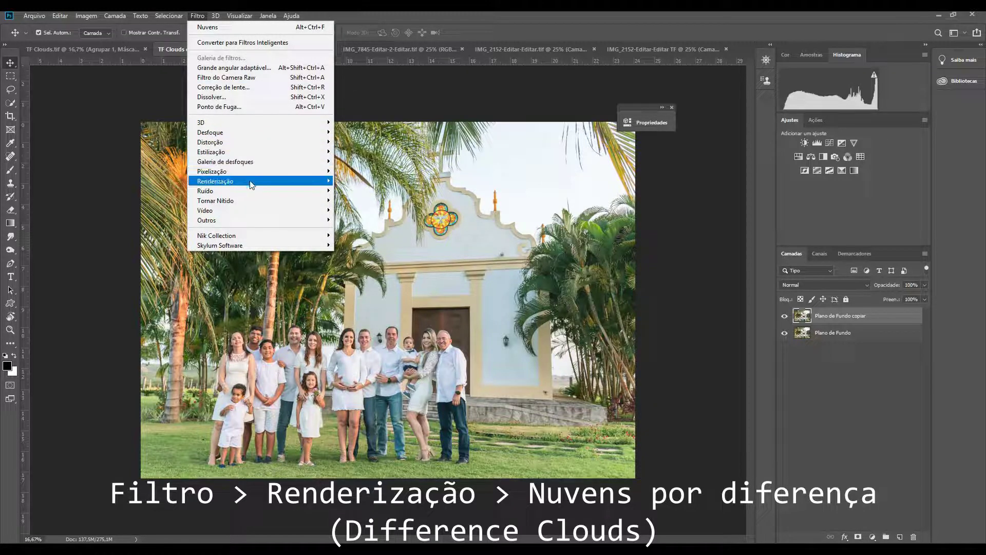
pyautogui.moveTo(247, 182)
pyautogui.click(391, 245)
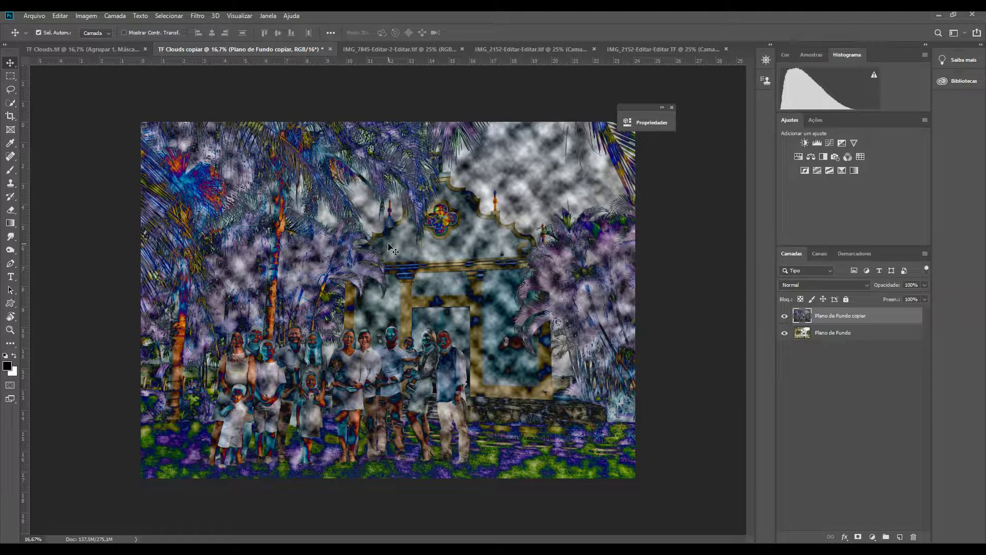
# - Apply Difference Clouds (Nuvens por Diferença) a second time to the copied layer and delete that layer
pyautogui.click(197, 16)
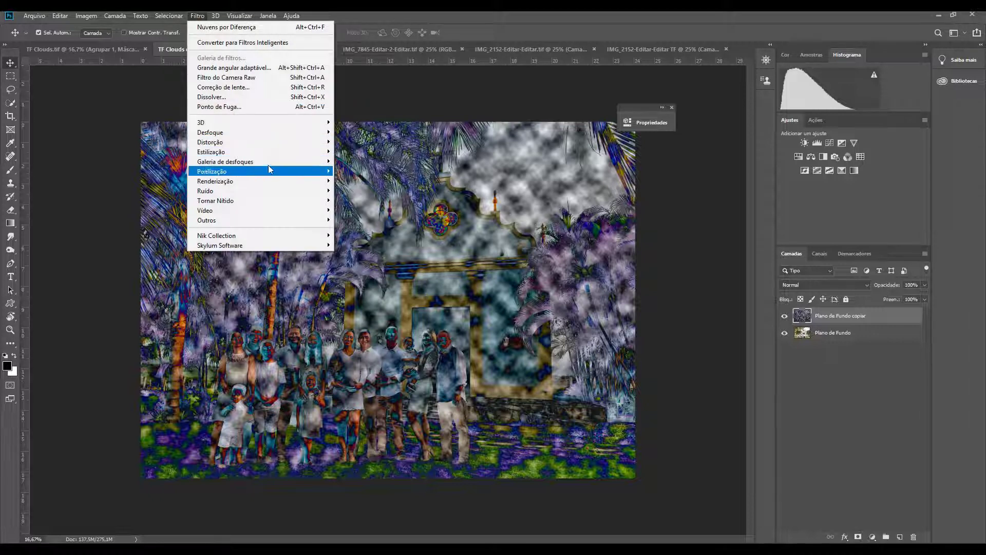
pyautogui.moveTo(281, 180)
pyautogui.click(382, 246)
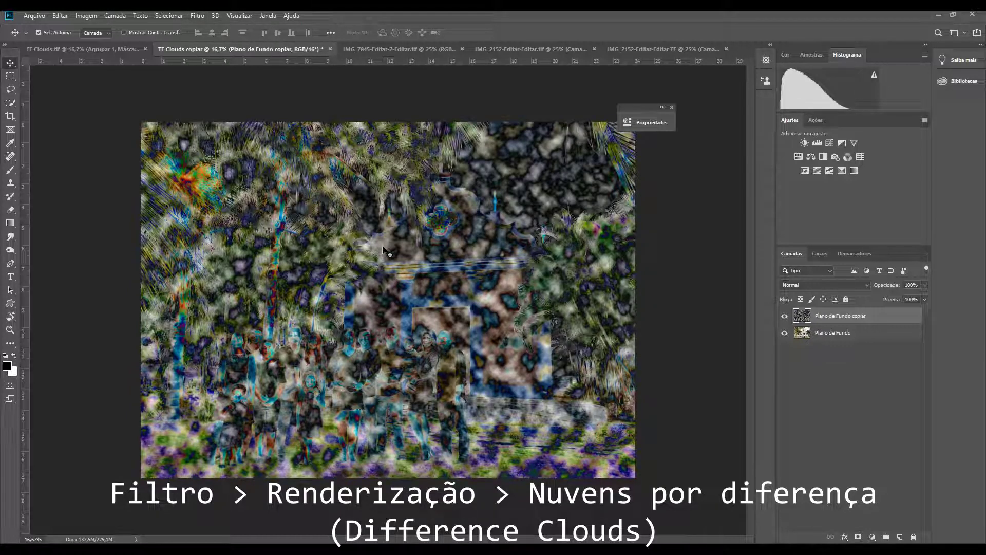
pyautogui.press('Delete')
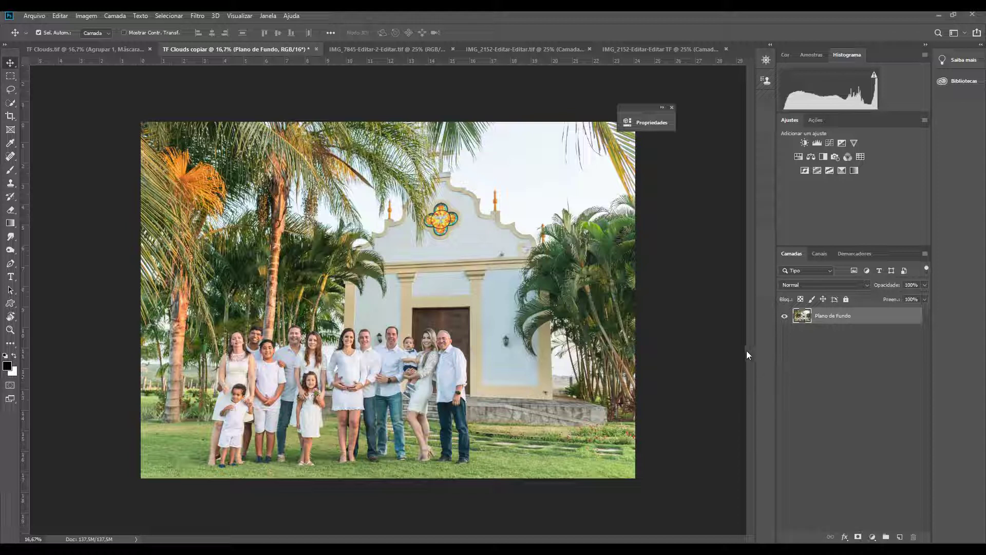
# - Render the higher-contrast variant of Clouds (Nuvens) directly on the Plano de Fundo layer and undo it
pyautogui.click(202, 14)
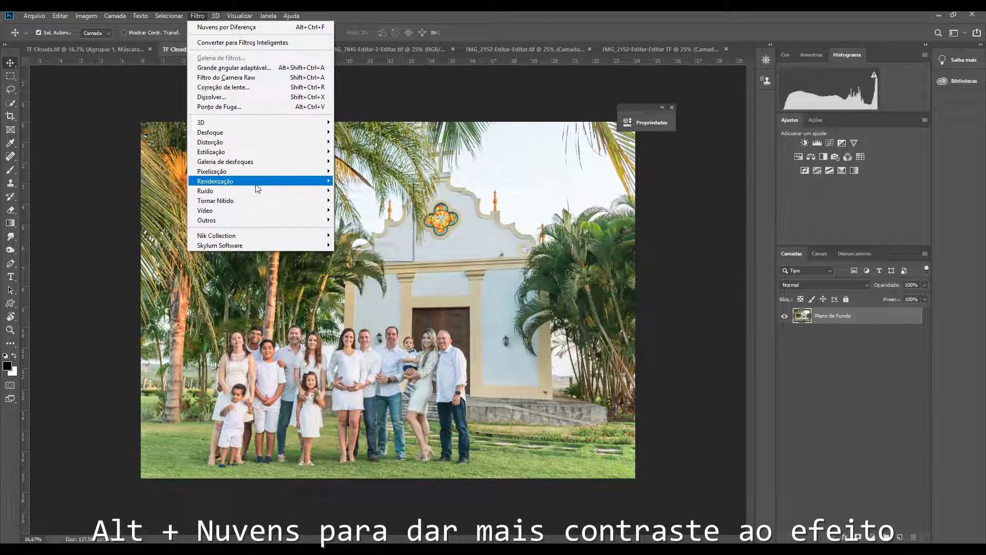
pyautogui.moveTo(284, 185)
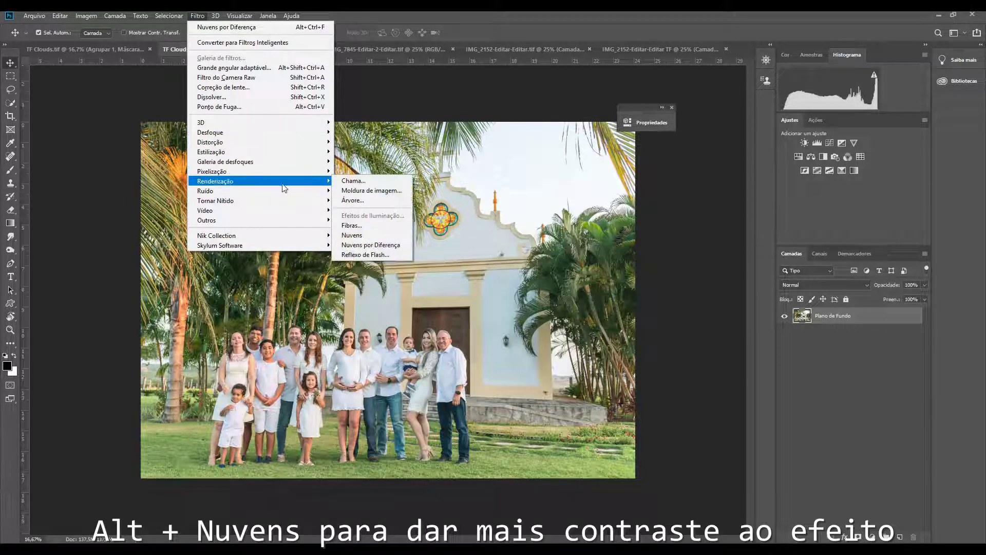
pyautogui.keyDown('alt'); pyautogui.click(364, 235); pyautogui.keyUp('alt')
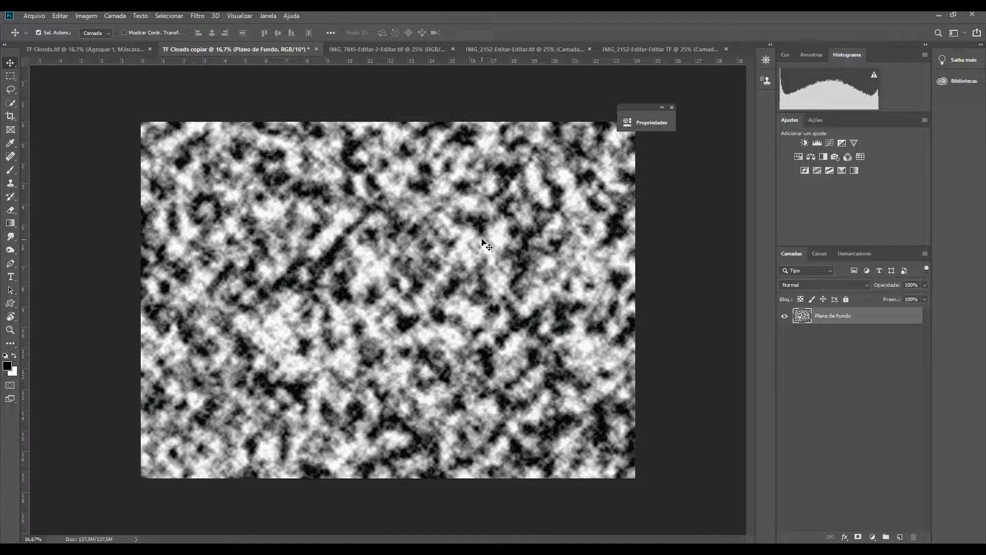
pyautogui.hotkey('ctrl', 'z')
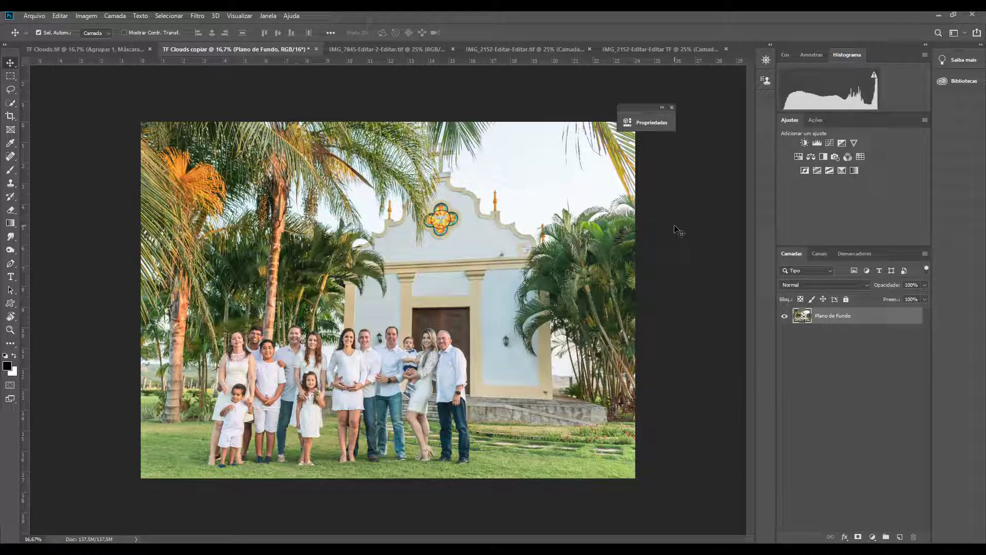
# - Start a Color Range (Intervalo de Cores) selection and sample the bright sky beside the church
pyautogui.click(169, 15)
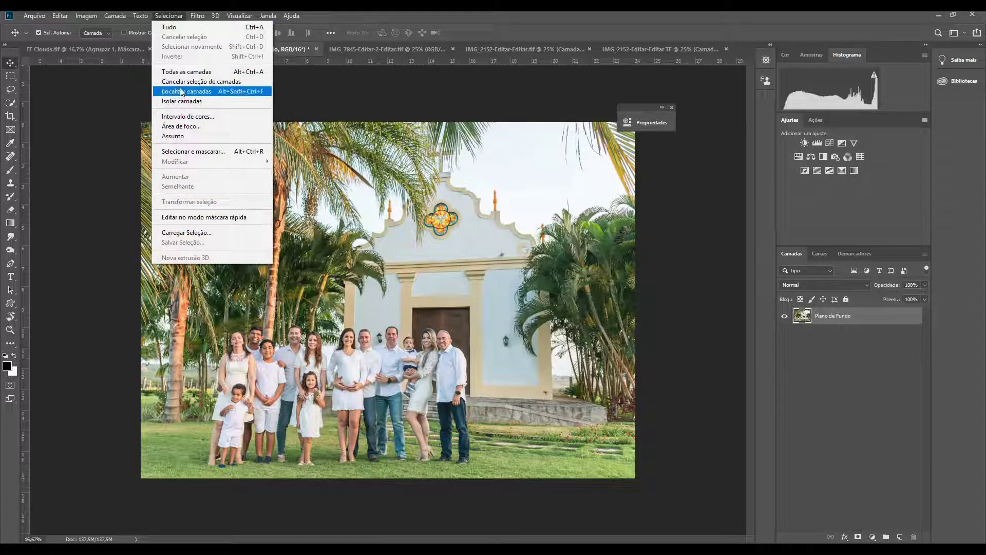
pyautogui.click(188, 117)
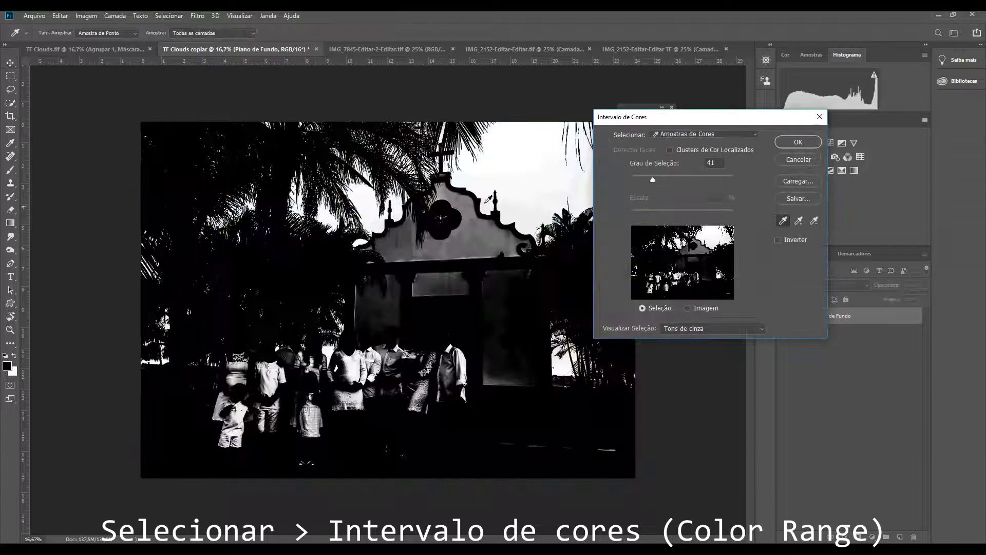
pyautogui.click(529, 165)
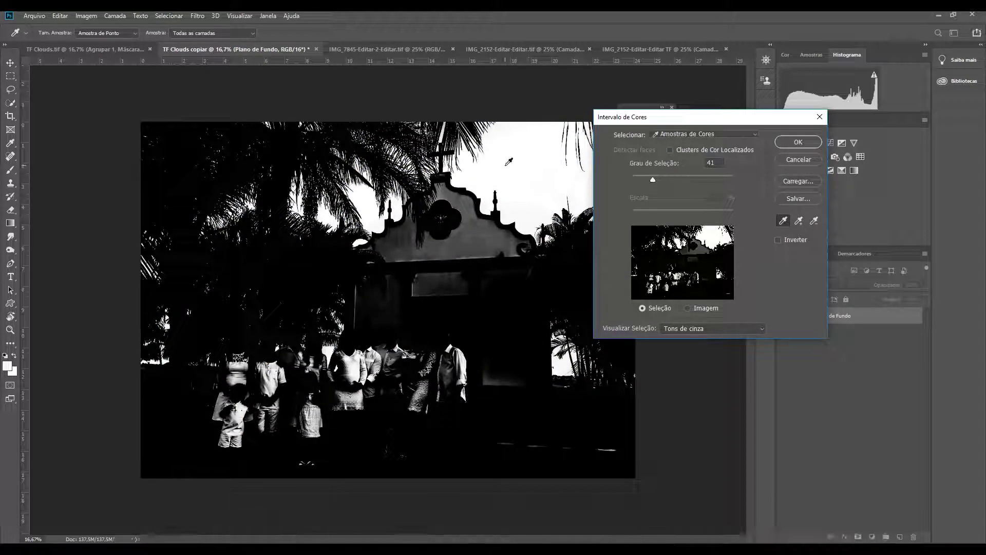
# - Lower the Color Range fuzziness (Grau de Seleção) to the low 30s to exclude the church facade and apply the selection
pyautogui.click(719, 164)
pyautogui.press('Down')
pyautogui.press('Down')
pyautogui.press('Down')
pyautogui.press('Down')
pyautogui.press('Down')
pyautogui.press('Down')
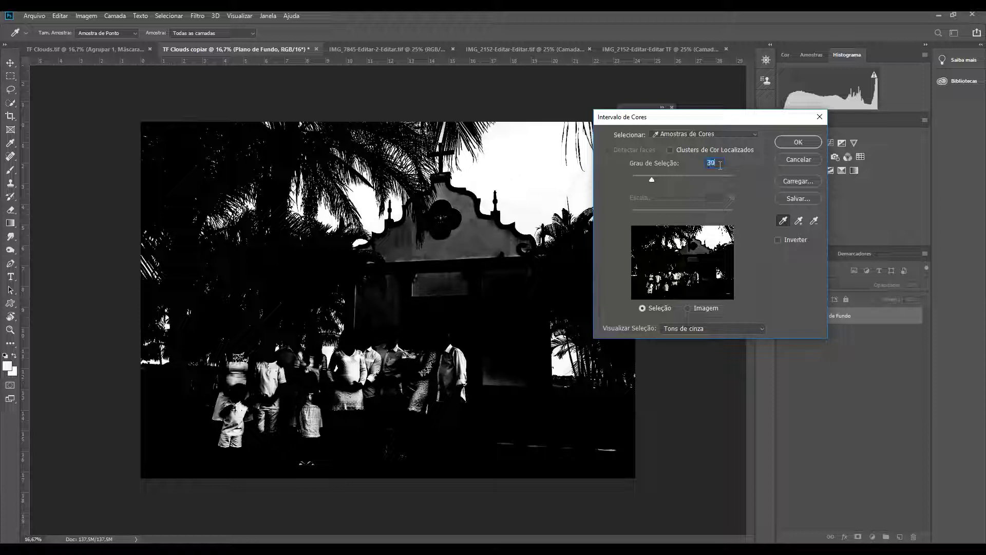
pyautogui.press('Down')
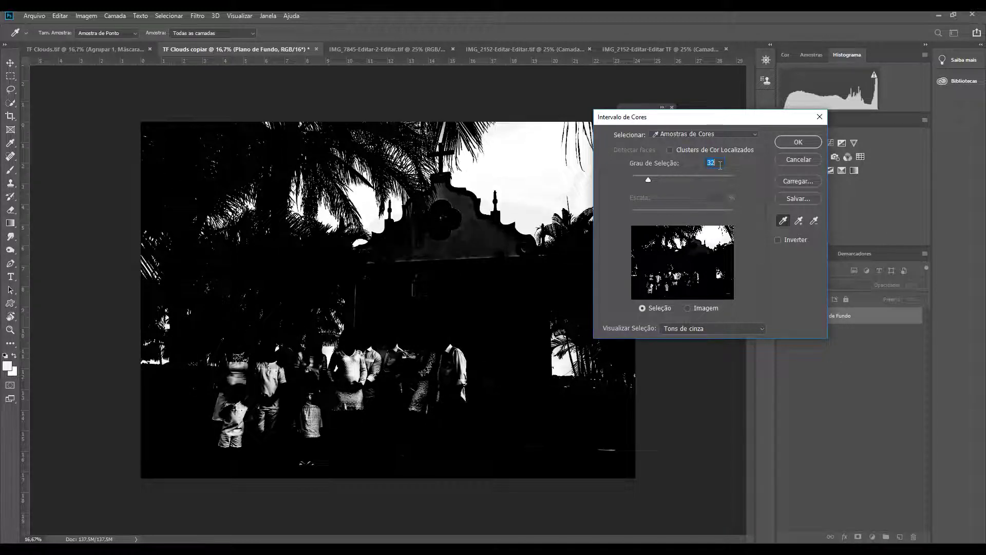
pyautogui.press('Up')
pyautogui.press('Up')
pyautogui.click(805, 145)
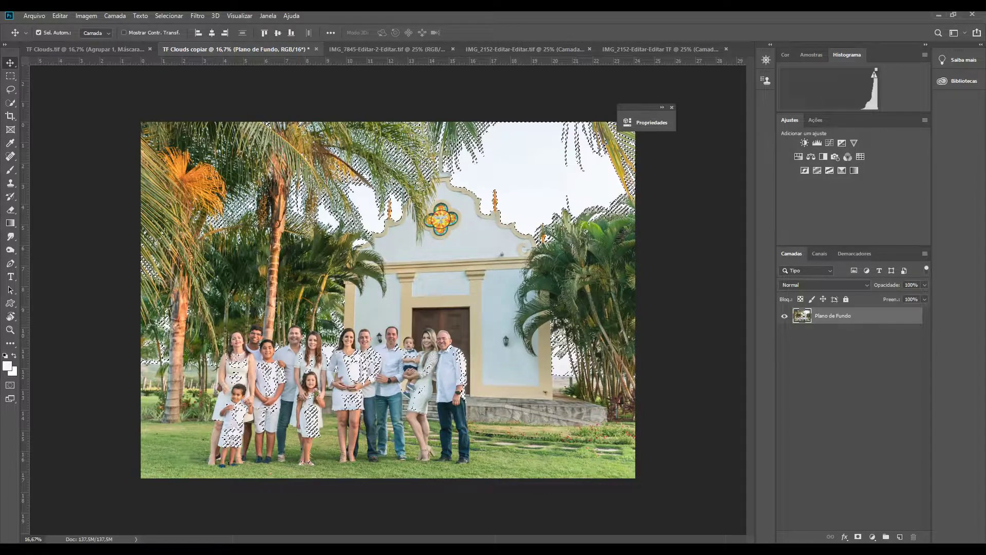
# - Add a Solid Color (Cor sólida) fill layer from the selection using the dark blue #174b73
pyautogui.click(872, 536)
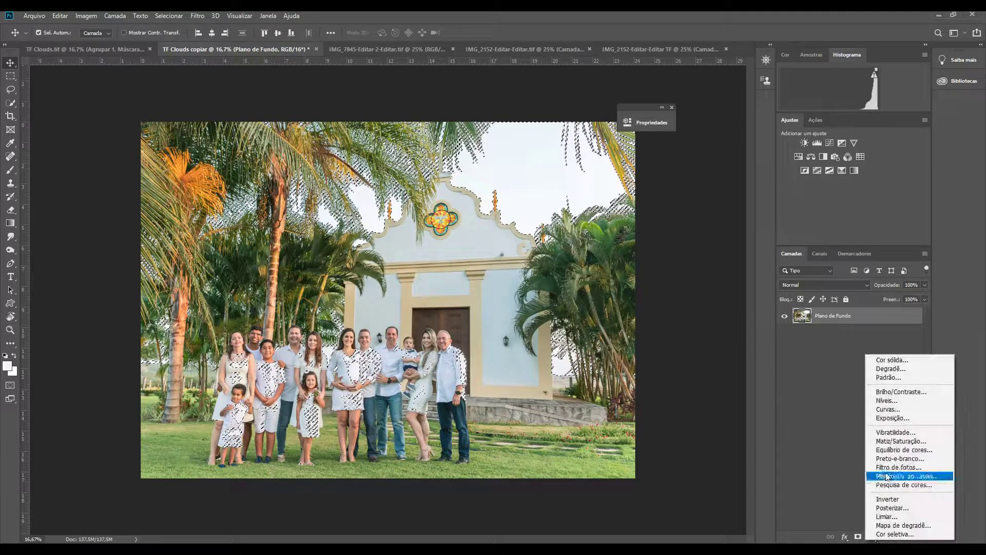
pyautogui.click(916, 360)
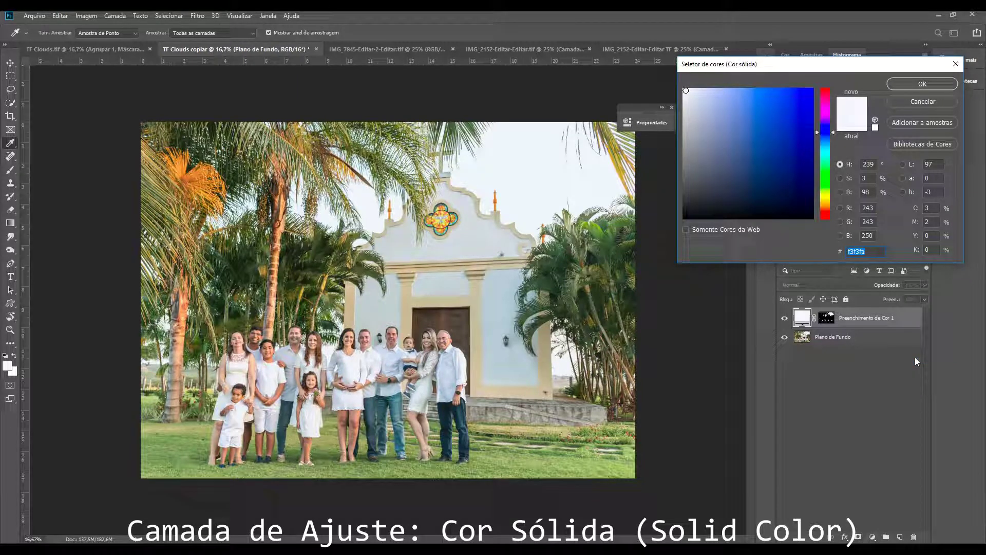
pyautogui.click(825, 143)
pyautogui.click(787, 160)
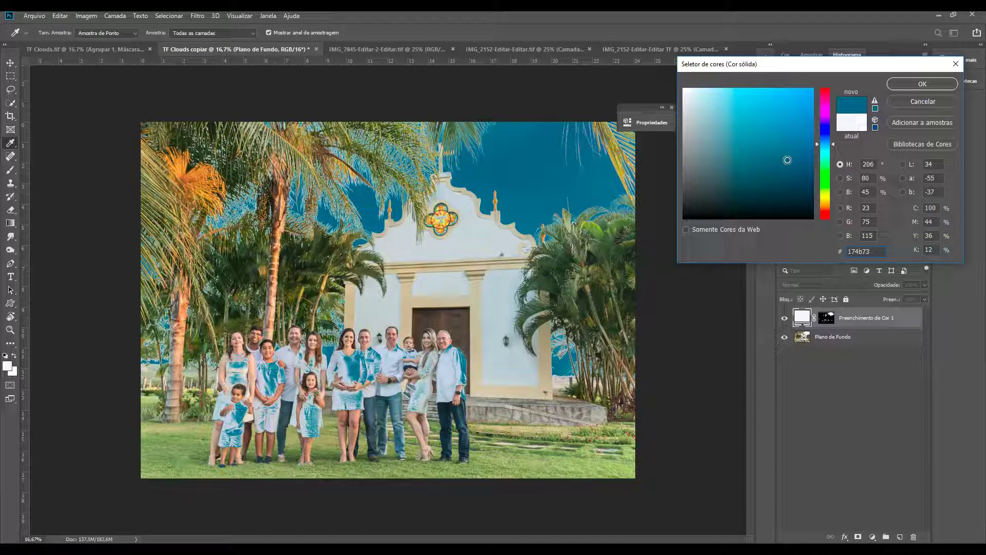
pyautogui.click(912, 87)
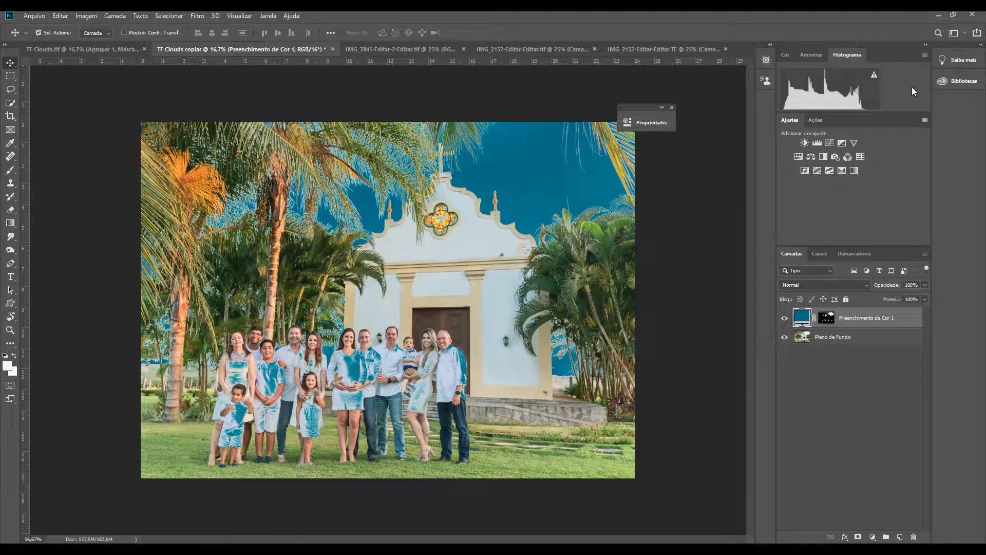
# - Paint white over the church door and nearby people on the colour fill layer's mask with the Brush enlarged to 1100
pyautogui.click(827, 319)
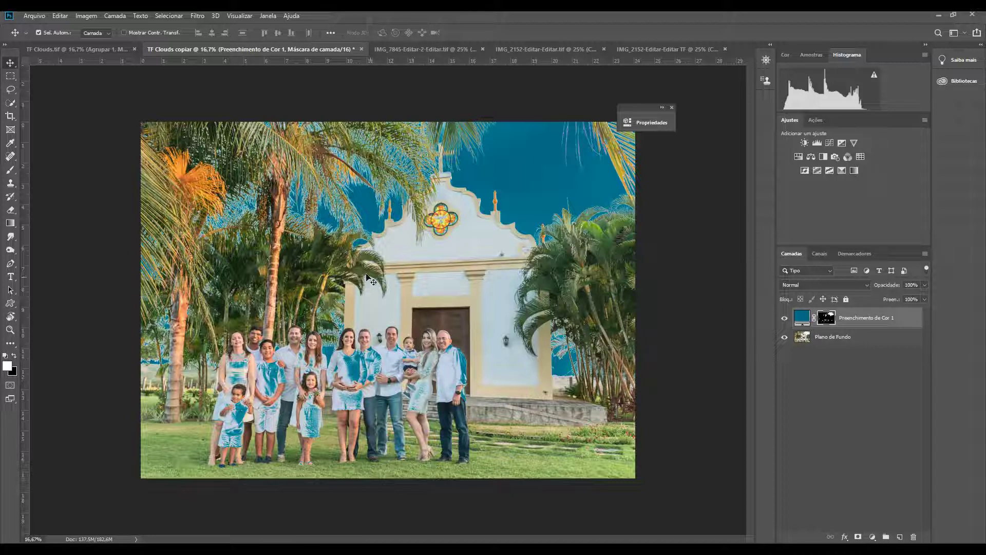
pyautogui.click(10, 170)
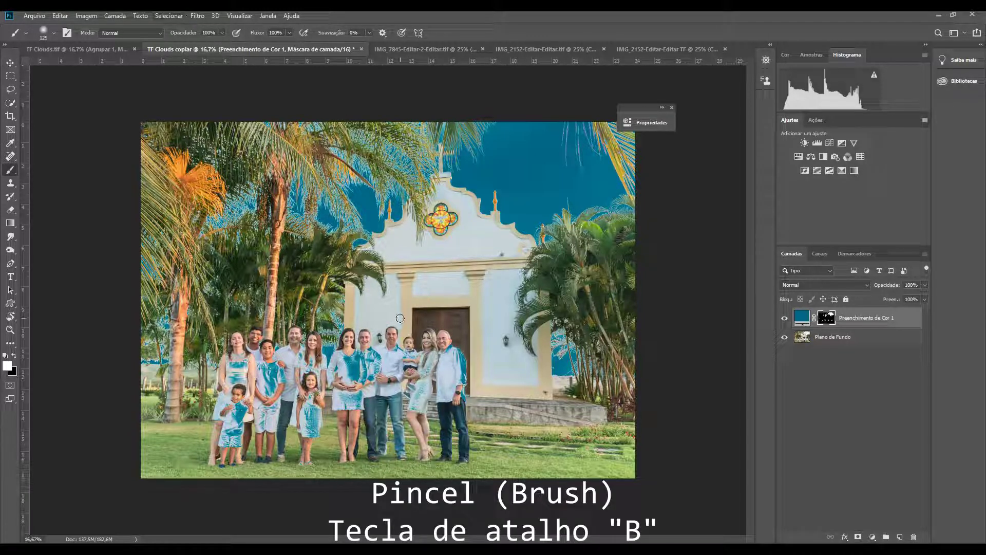
pyautogui.moveTo(384, 324)
pyautogui.mouseDown()
pyautogui.moveTo(419, 352)
pyautogui.moveTo(434, 348)
pyautogui.mouseUp()
pyautogui.press(']')
pyautogui.press(']')
pyautogui.press(']')
pyautogui.press(']')
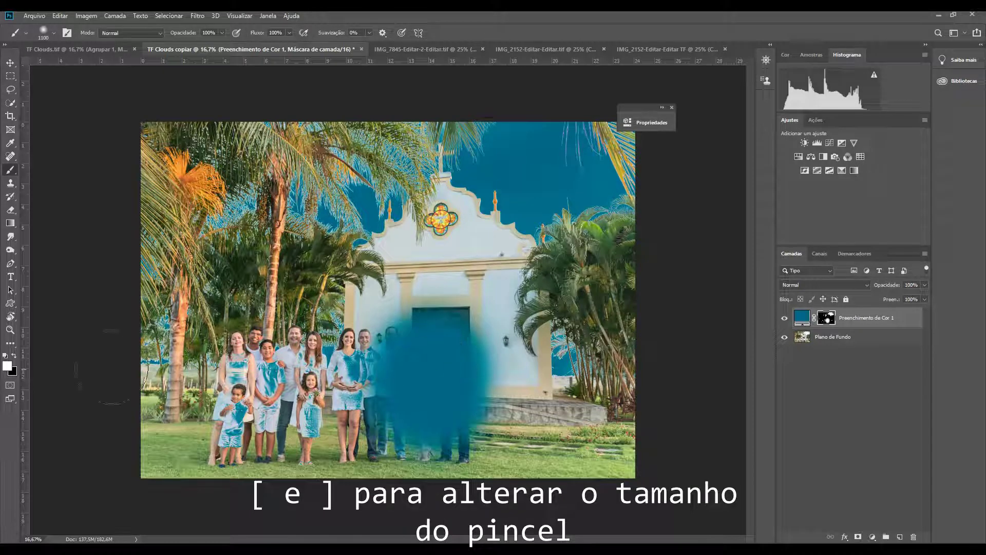
# - Paint the mask black over the church door and the whole family to remove the blue, reducing the brush to 700
pyautogui.press('x')
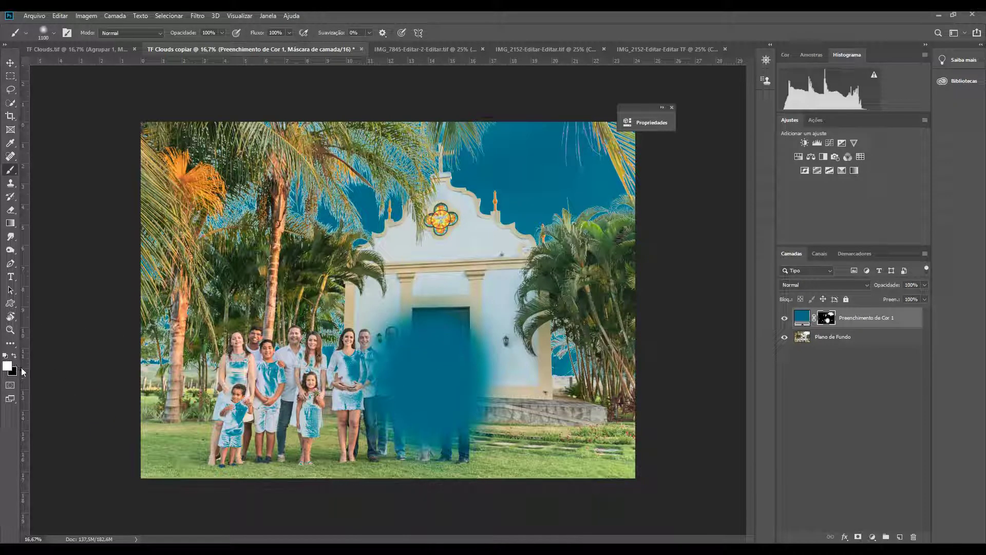
pyautogui.moveTo(406, 339)
pyautogui.mouseDown()
pyautogui.moveTo(433, 353)
pyautogui.moveTo(452, 427)
pyautogui.moveTo(455, 411)
pyautogui.mouseUp()
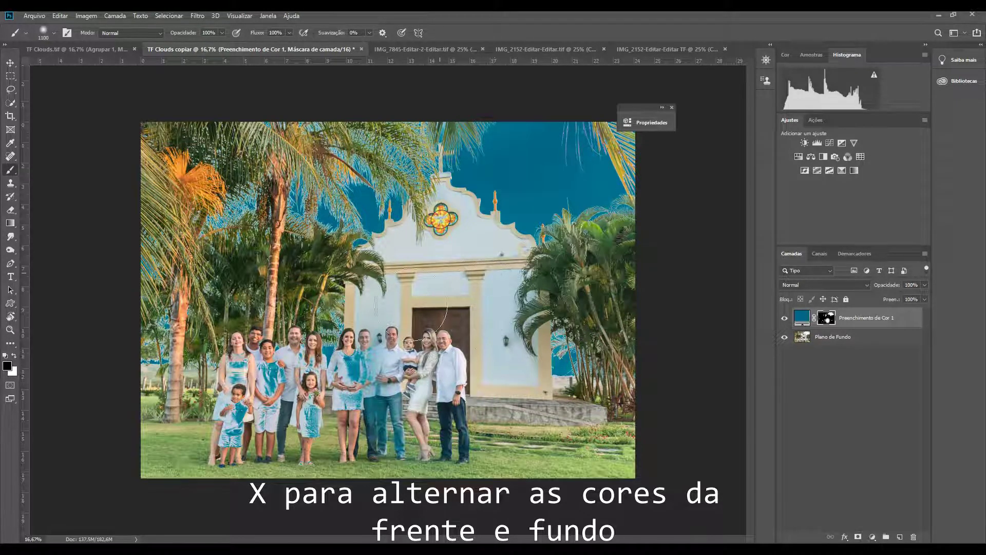
pyautogui.moveTo(370, 360)
pyautogui.mouseDown()
pyautogui.moveTo(359, 411)
pyautogui.moveTo(313, 411)
pyautogui.moveTo(293, 398)
pyautogui.moveTo(239, 411)
pyautogui.moveTo(231, 436)
pyautogui.mouseUp()
pyautogui.press('[')
pyautogui.press('[')
pyautogui.press('[')
pyautogui.press('[')
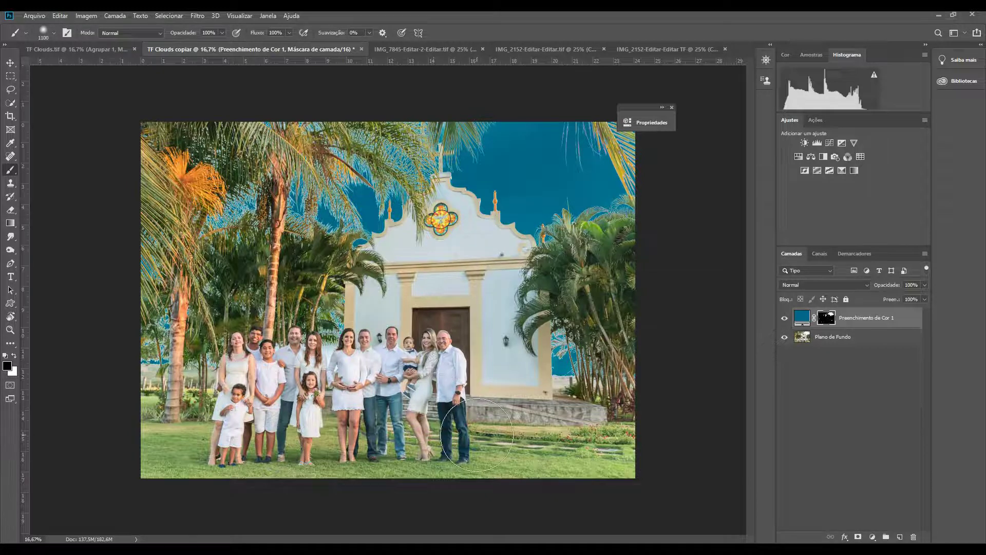
pyautogui.moveTo(499, 326); pyautogui.dragTo(501, 303)
# - Set the colour fill layer's blend mode to Darken (Escurecer) and load its mask as a selection
pyautogui.click(813, 283)
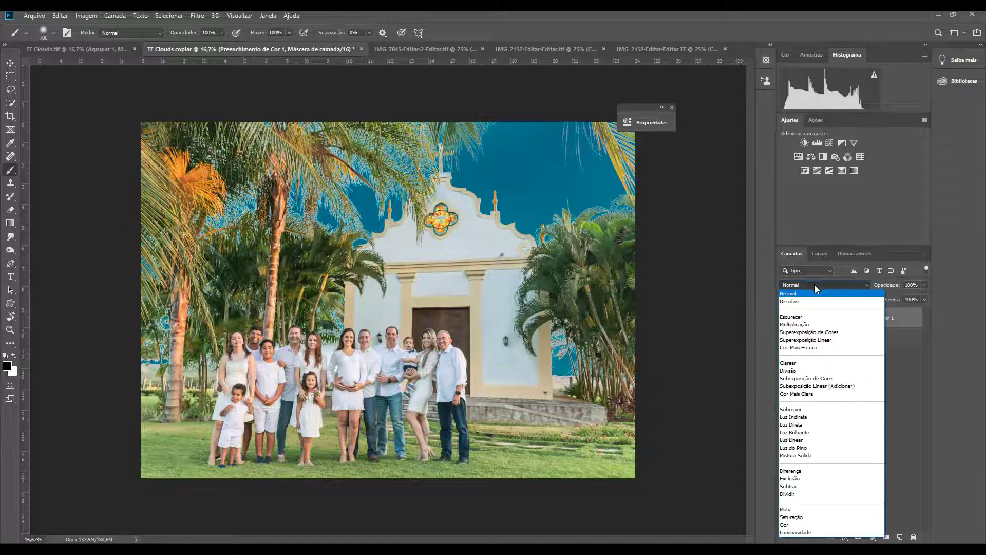
pyautogui.click(814, 318)
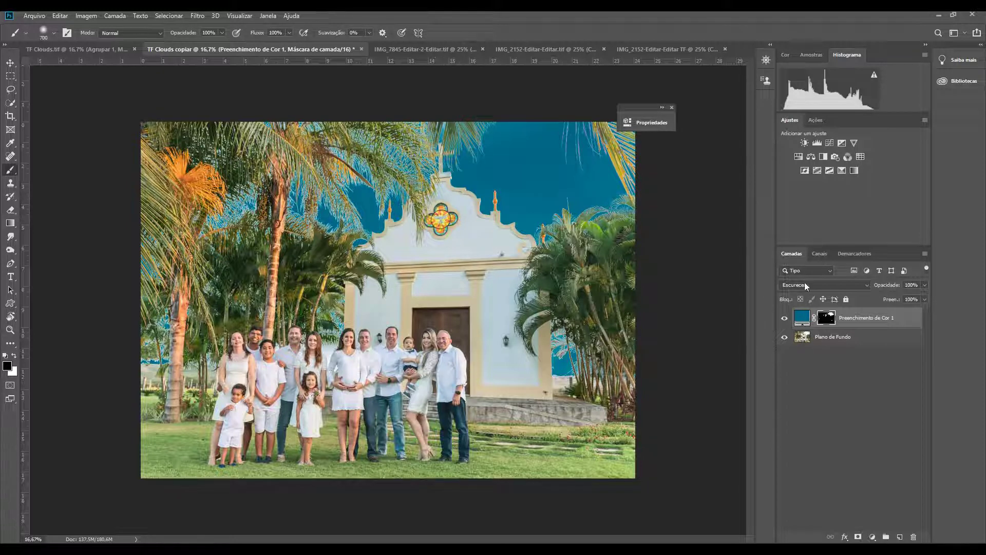
pyautogui.keyDown('ctrl'); pyautogui.click(830, 315); pyautogui.keyUp('ctrl')
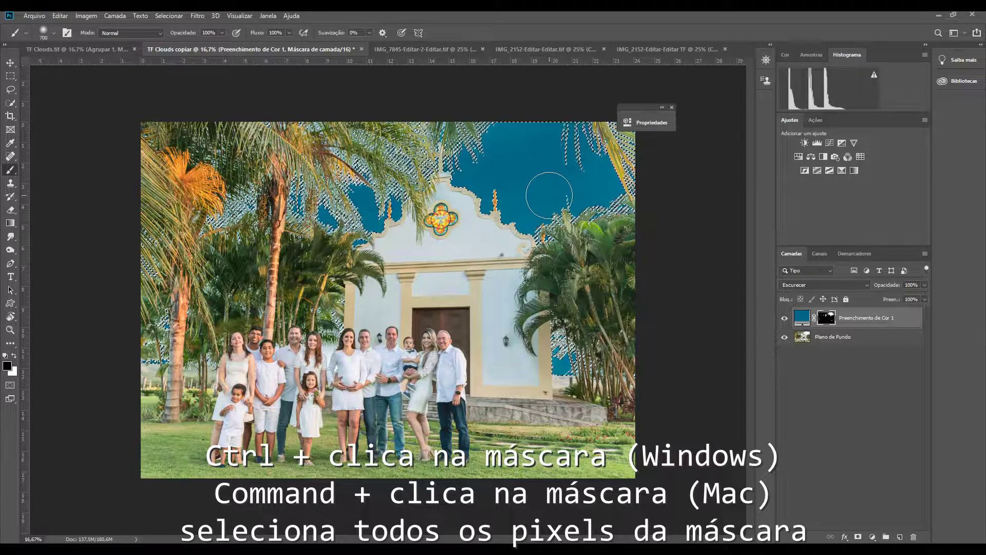
# - Expand (Expansão) the selection by 4 pixels, fill it with white on the mask, and deselect
pyautogui.click(169, 16)
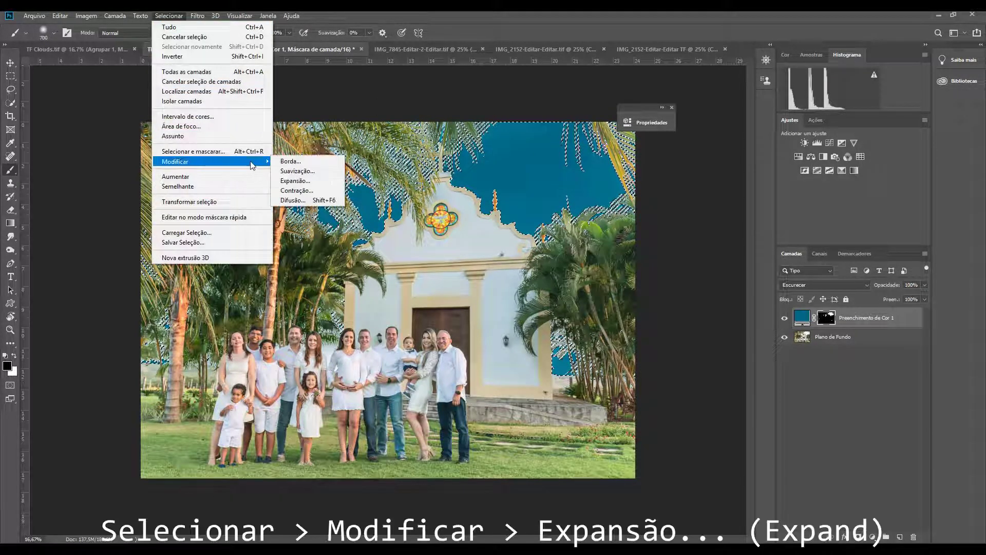
pyautogui.click(295, 180)
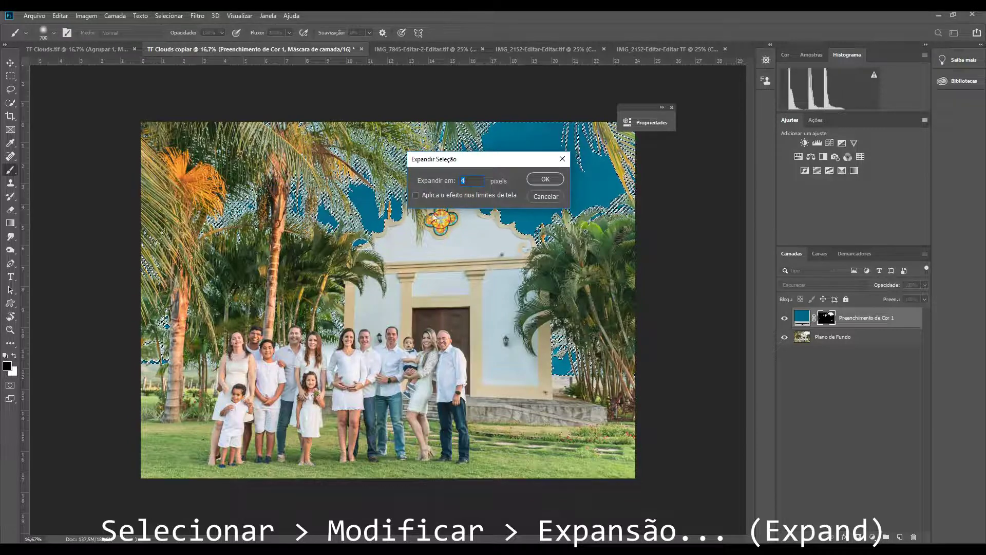
pyautogui.click(553, 181)
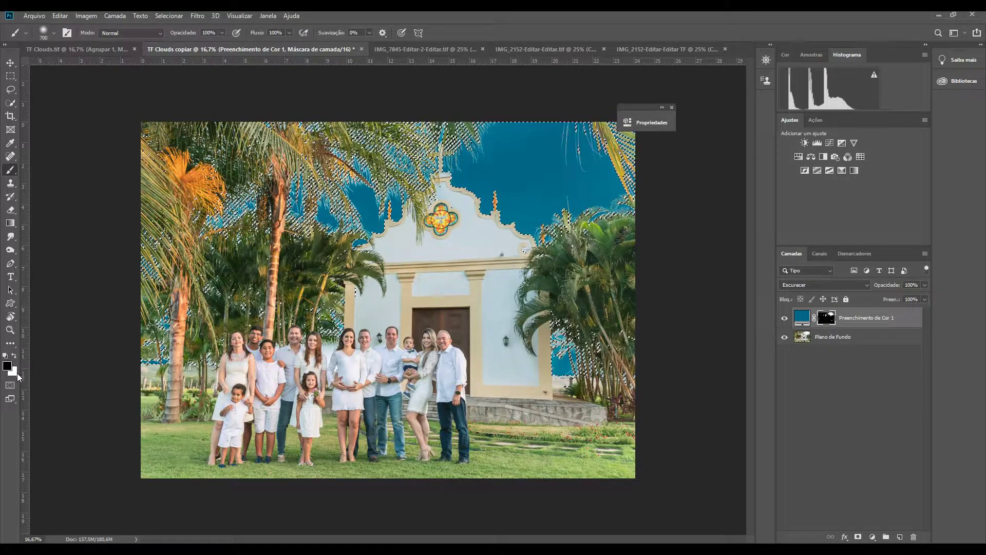
pyautogui.hotkey('ctrl', 'BackSpace')
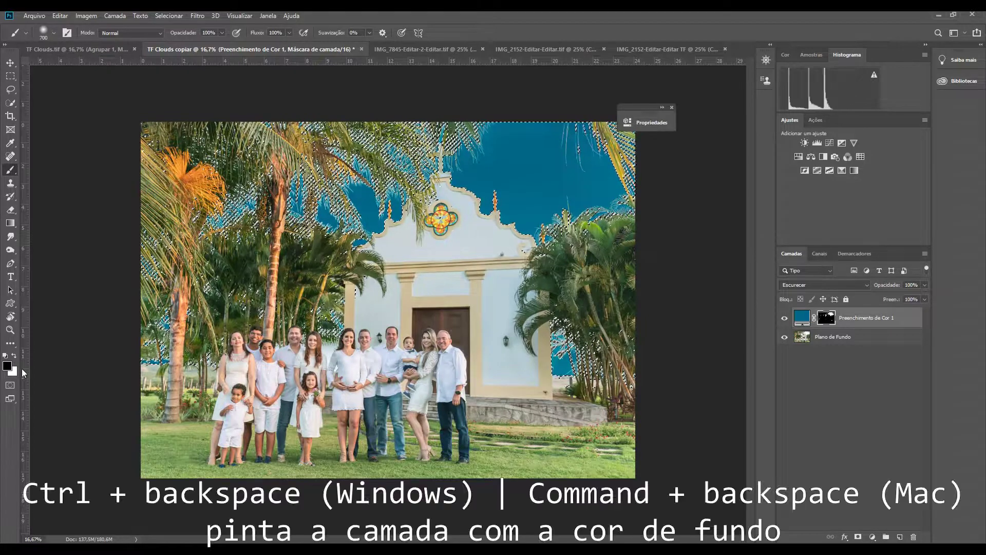
pyautogui.hotkey('ctrl', 'd')
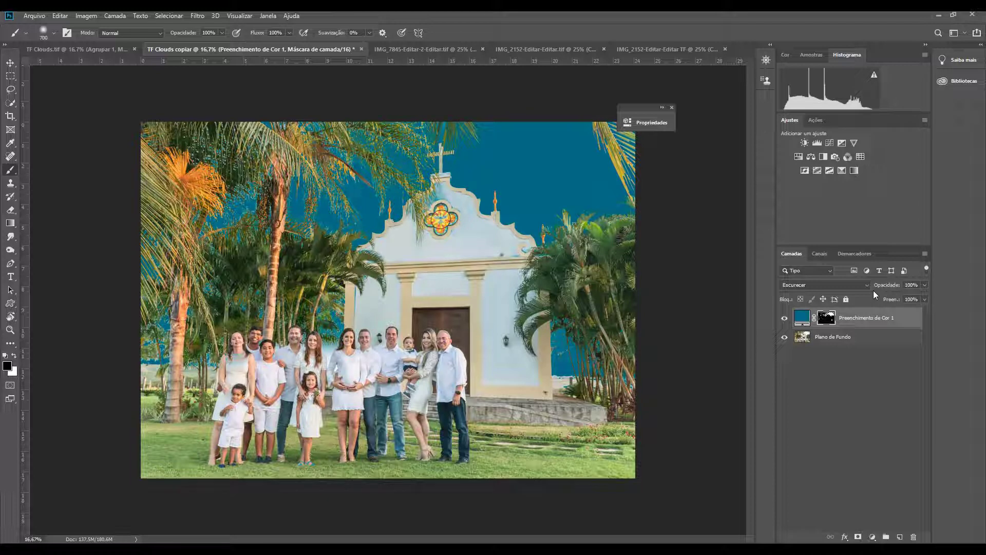
# - Lower the colour fill layer's opacity to 25%, and invert its mask and back
pyautogui.moveTo(879, 285); pyautogui.dragTo(838, 286)
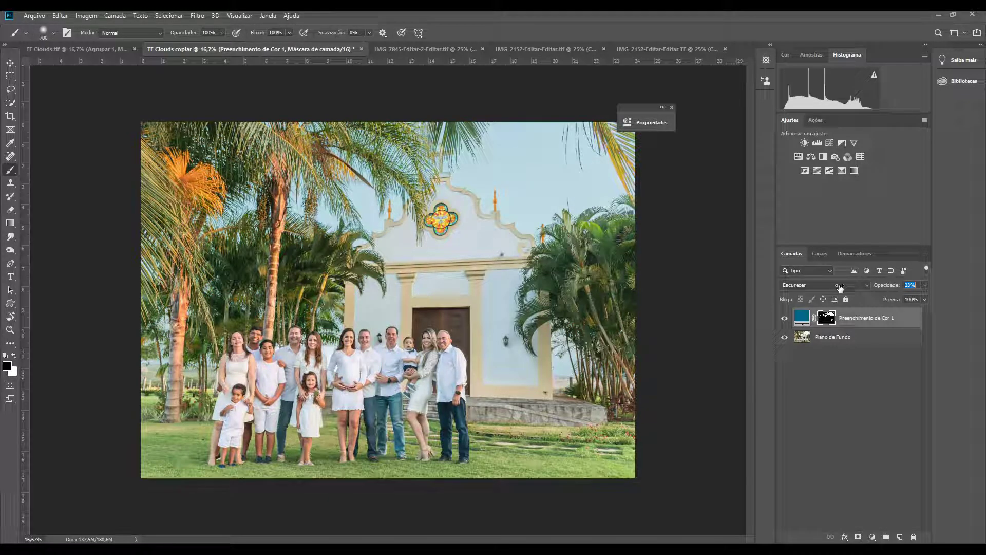
pyautogui.moveTo(838, 286); pyautogui.dragTo(841, 286)
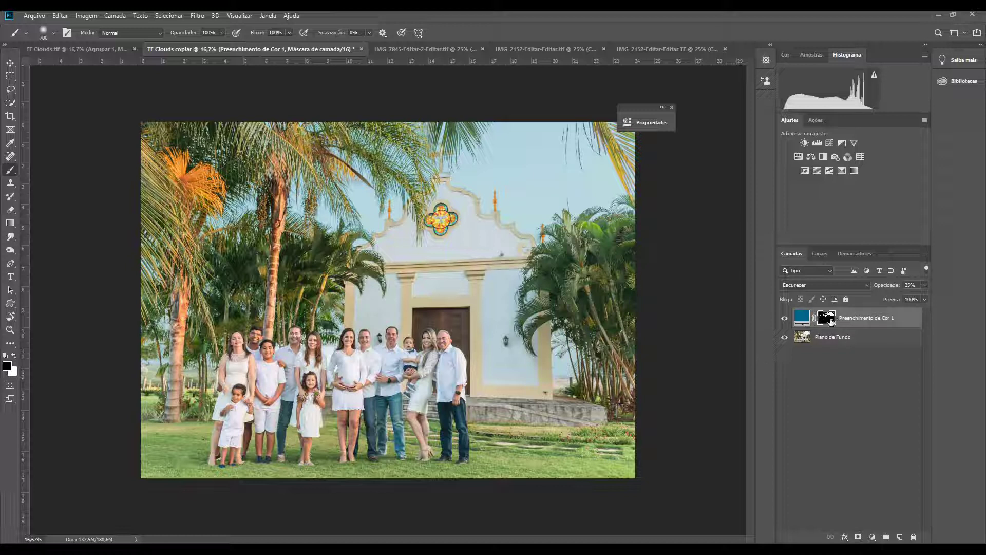
pyautogui.hotkey('ctrl', 'i')
pyautogui.hotkey('ctrl', 'i')
# - Place the colour fill layer in a group and toggle the group's visibility to compare the sky
pyautogui.hotkey('ctrl', 'g')
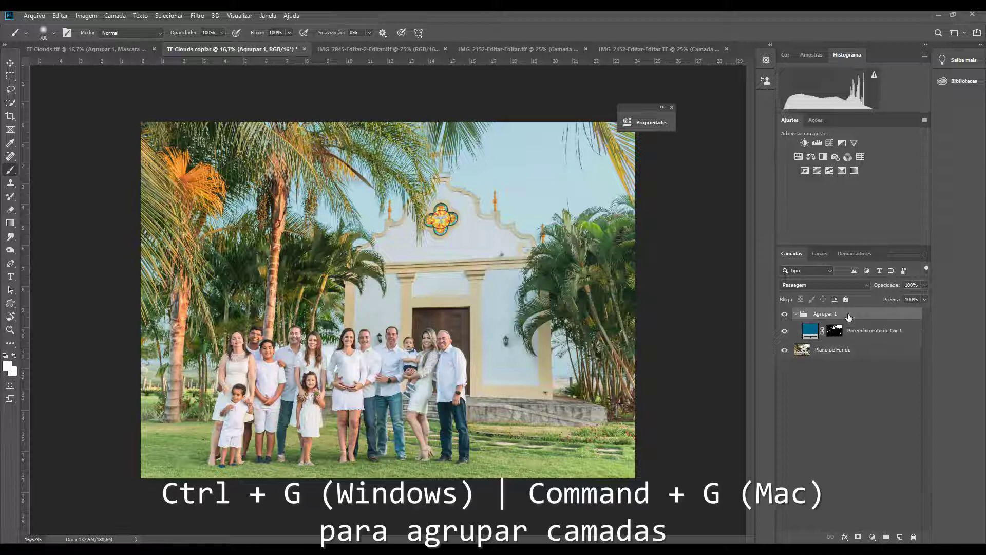
pyautogui.click(795, 314)
pyautogui.click(785, 314)
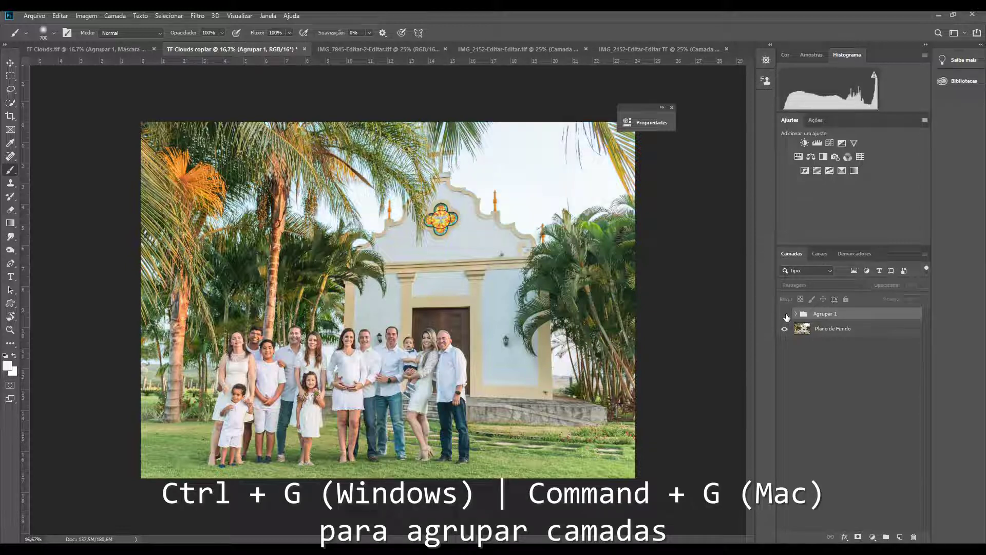
pyautogui.click(785, 315)
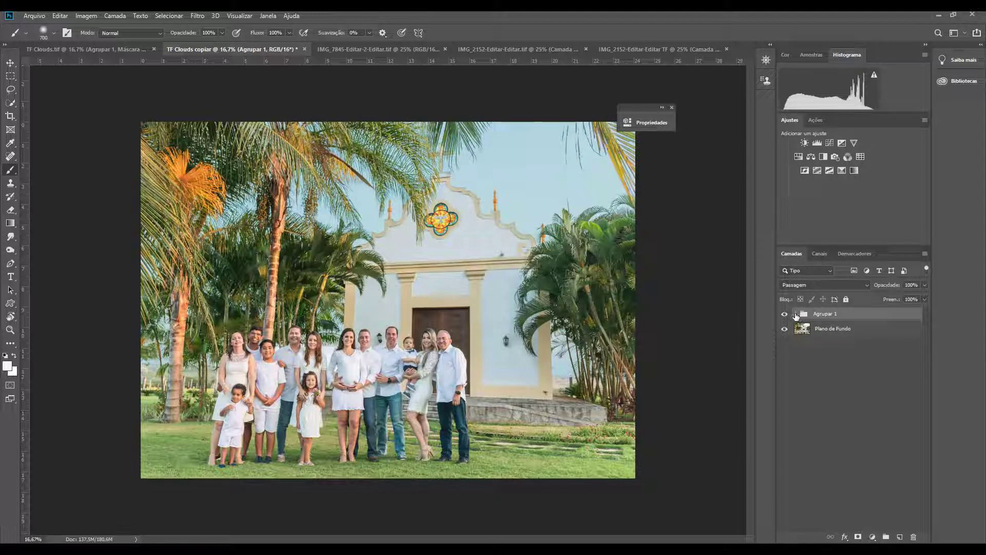
pyautogui.click(796, 314)
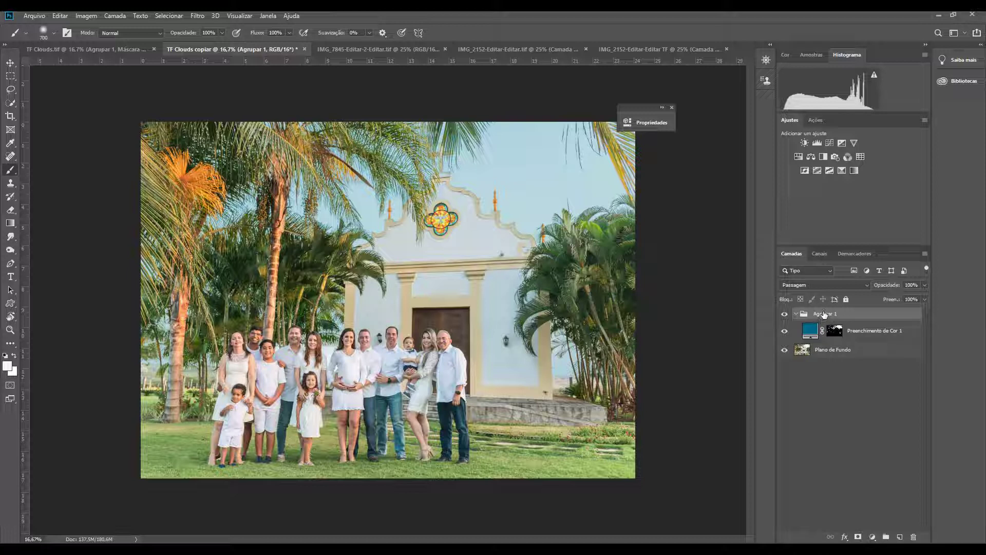
# - Add a layer mask to the group and render Clouds (Nuvens) on that mask
pyautogui.click(859, 536)
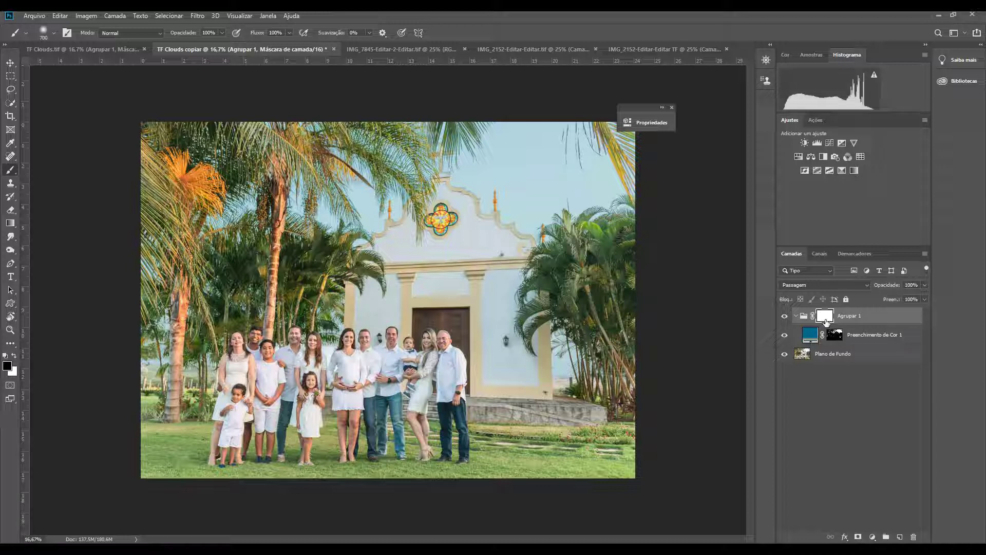
pyautogui.click(196, 16)
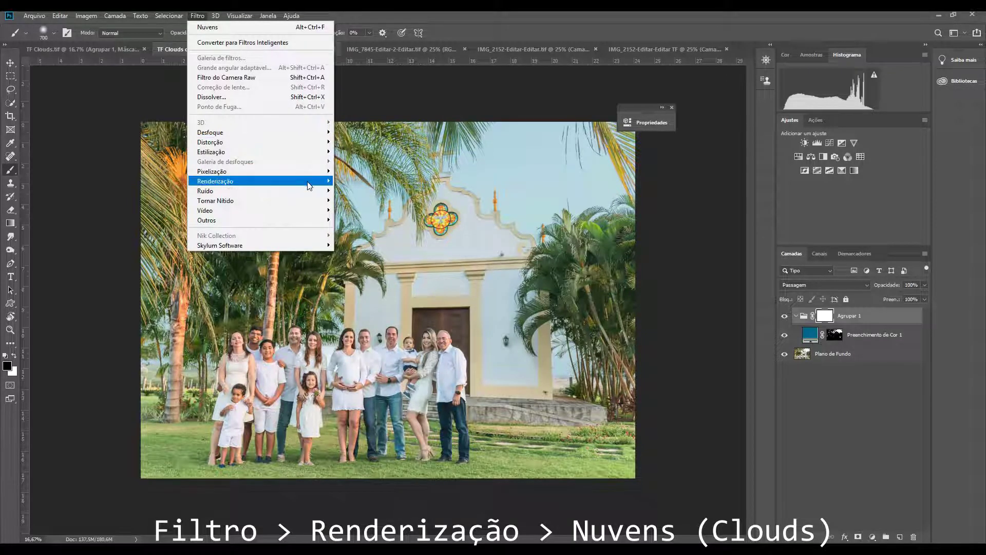
pyautogui.moveTo(313, 181)
pyautogui.click(367, 239)
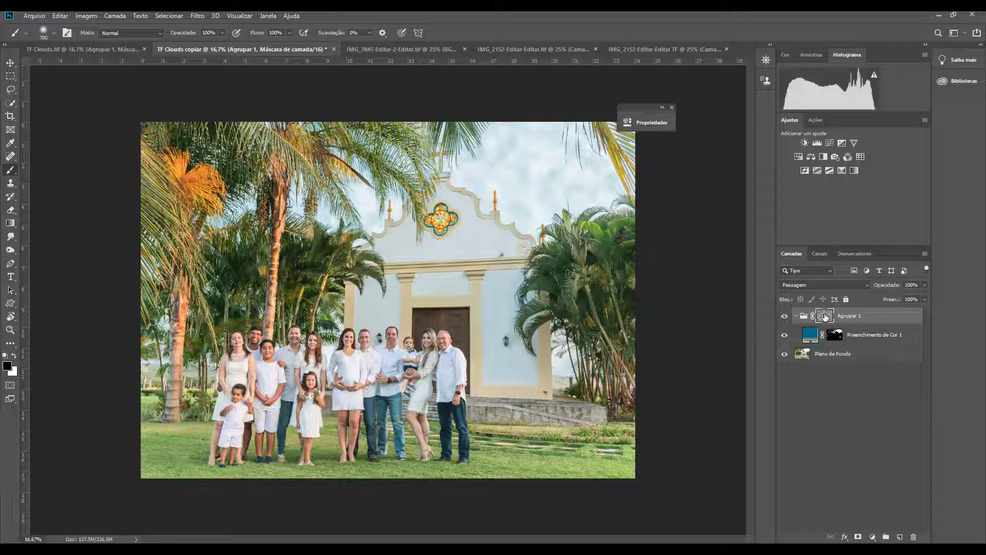
# - Try a lower opacity on the group and restore it to 100%
pyautogui.moveTo(898, 289); pyautogui.dragTo(843, 286)
pyautogui.write('100')
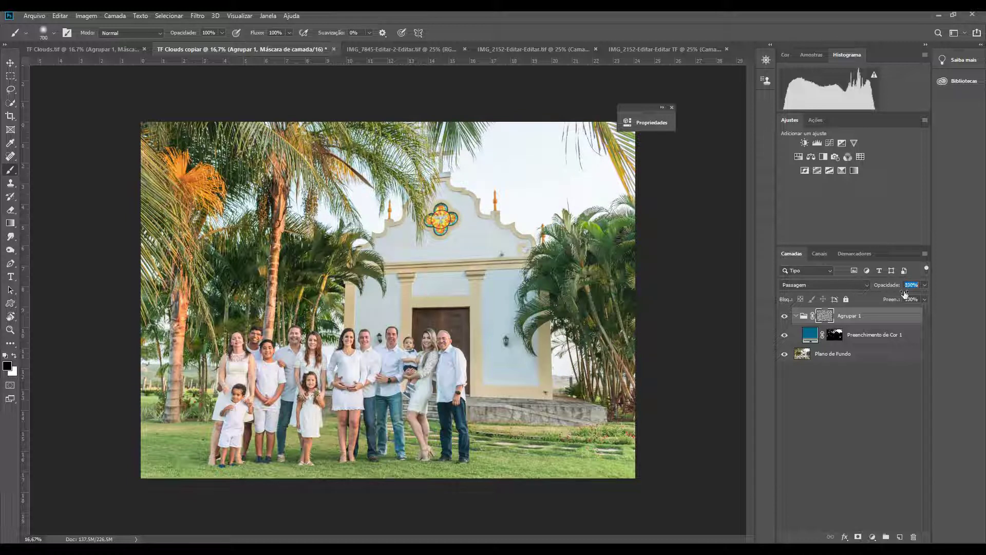
pyautogui.press('Return')
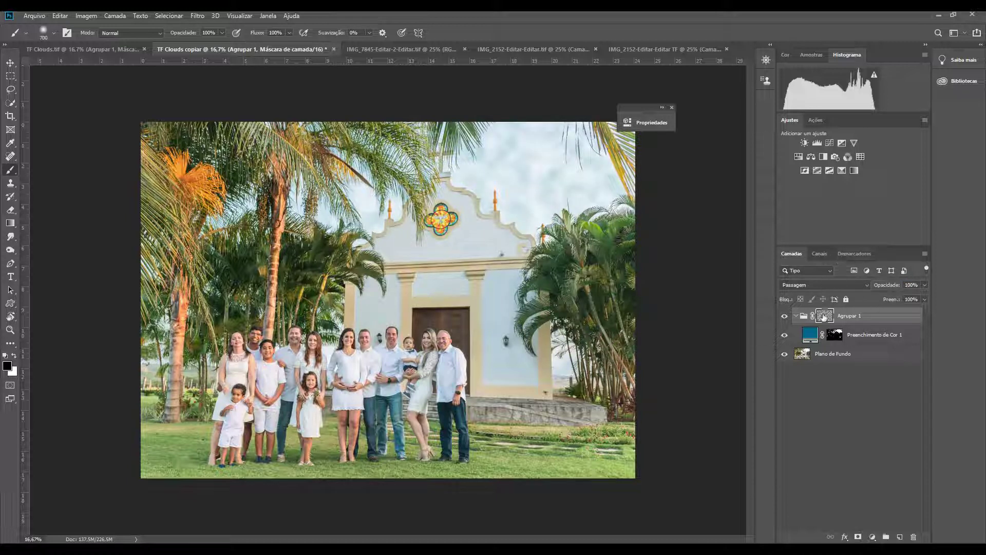
# - Set the density (Densidade) of the group's cloud mask to 79% and adjust its feather (Difusão)
pyautogui.doubleClick(825, 315)
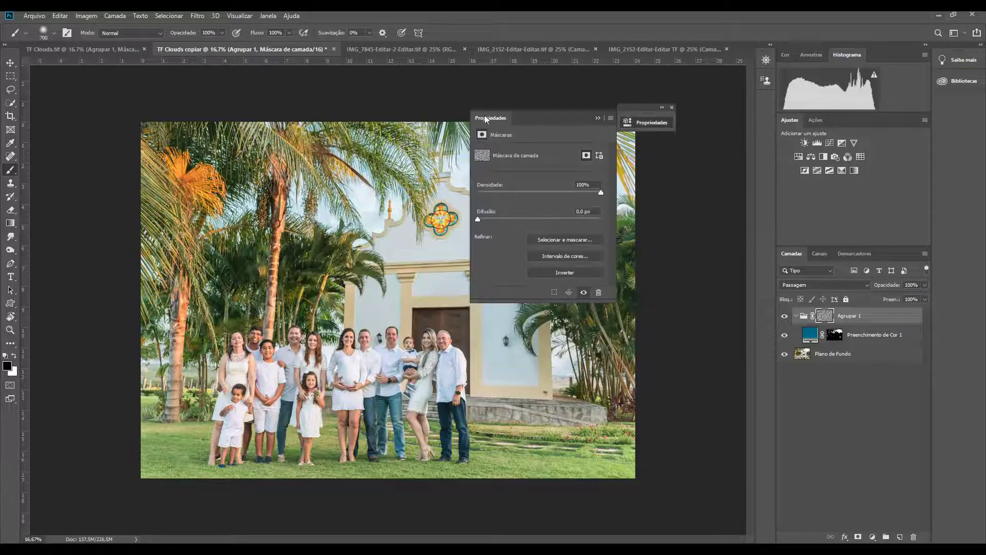
pyautogui.moveTo(554, 118); pyautogui.dragTo(661, 95)
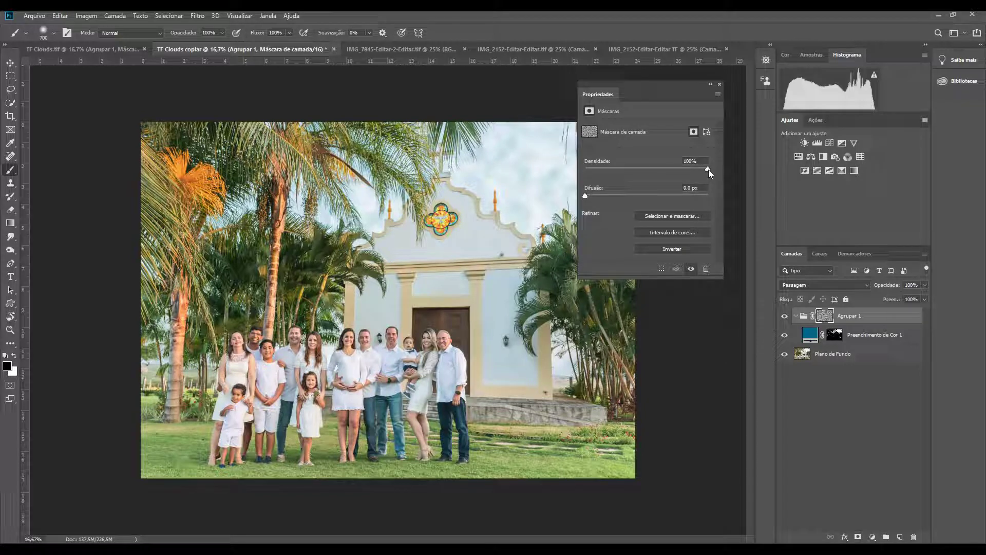
pyautogui.moveTo(644, 168); pyautogui.dragTo(683, 171)
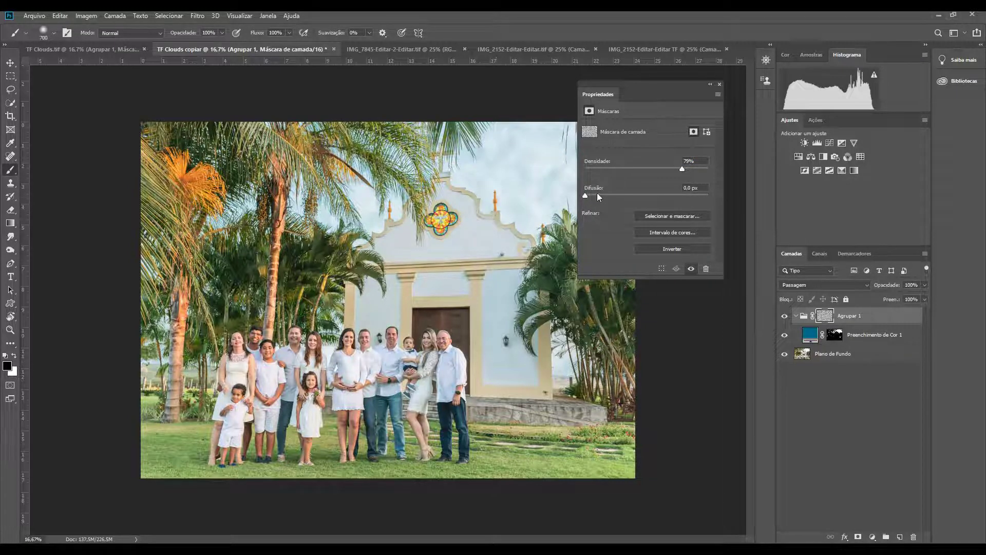
pyautogui.moveTo(584, 195)
pyautogui.mouseDown()
pyautogui.moveTo(646, 193)
pyautogui.moveTo(636, 194)
pyautogui.mouseUp()
pyautogui.click(720, 85)
# - Compare the sky with the group's cloud mask disabled and re-enabled
pyautogui.keyDown('shift'); pyautogui.click(825, 317); pyautogui.keyUp('shift')
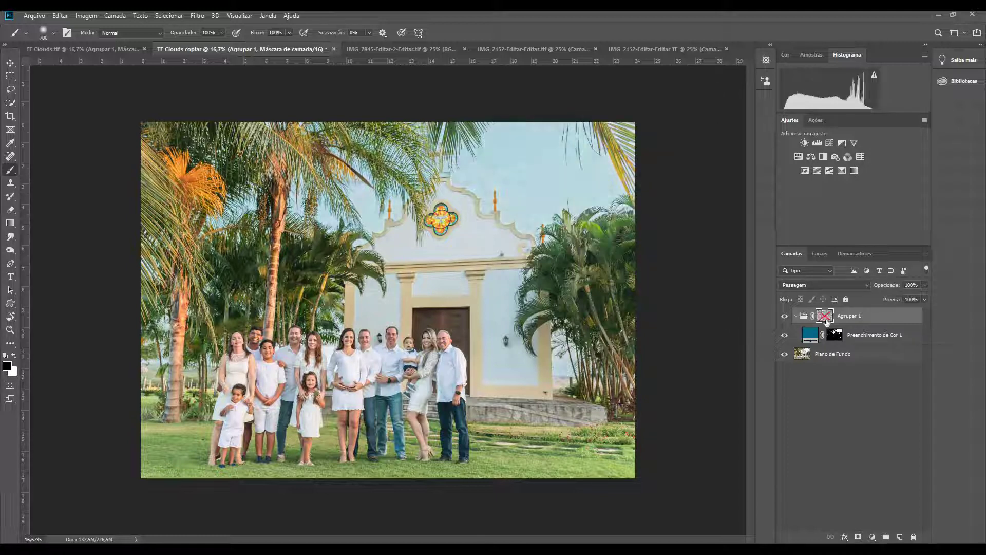
pyautogui.keyDown('shift'); pyautogui.click(825, 316); pyautogui.keyUp('shift')
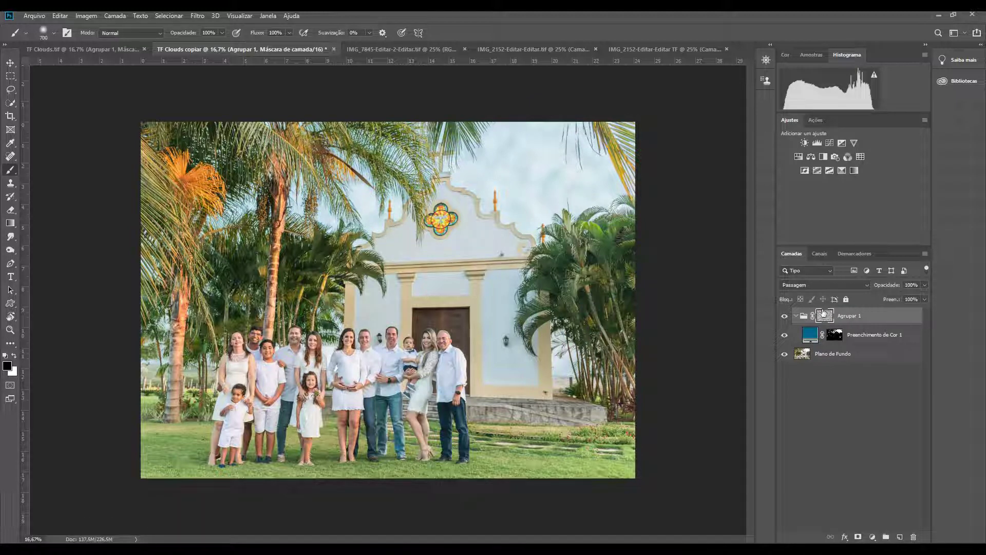
# - In IMG_7845-Editar-2-Editar.tif, add a new layer above the background and render Clouds (Nuvens) on it
pyautogui.click(400, 48)
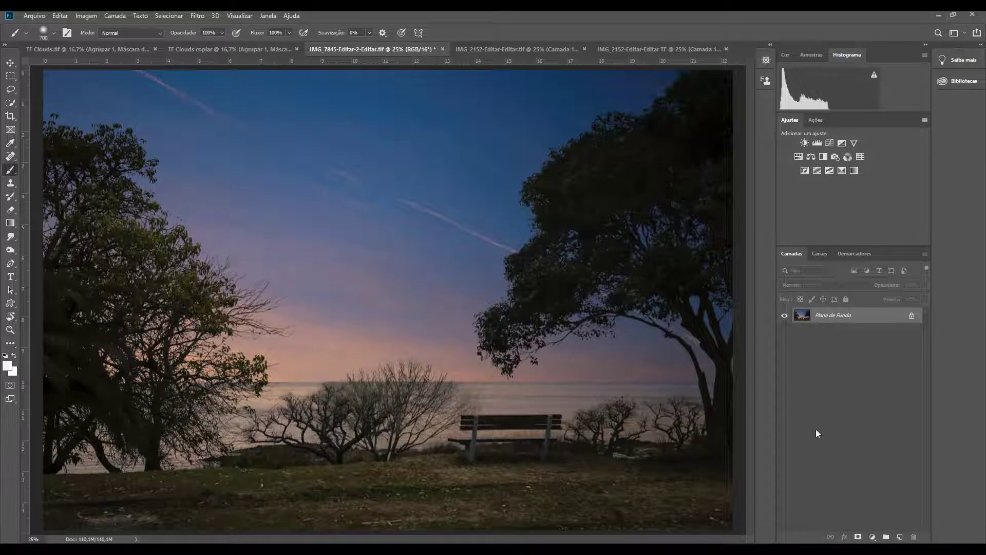
pyautogui.click(903, 536)
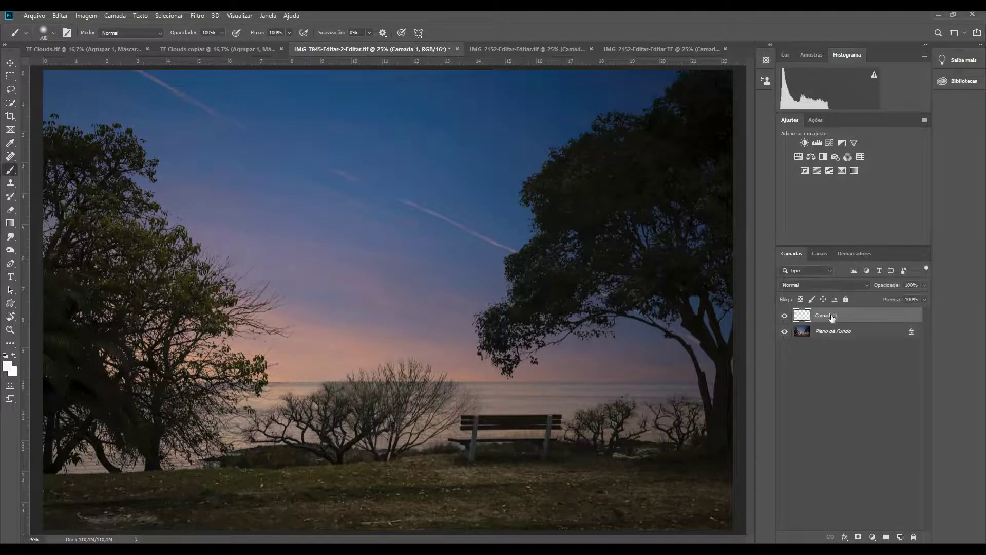
pyautogui.click(197, 16)
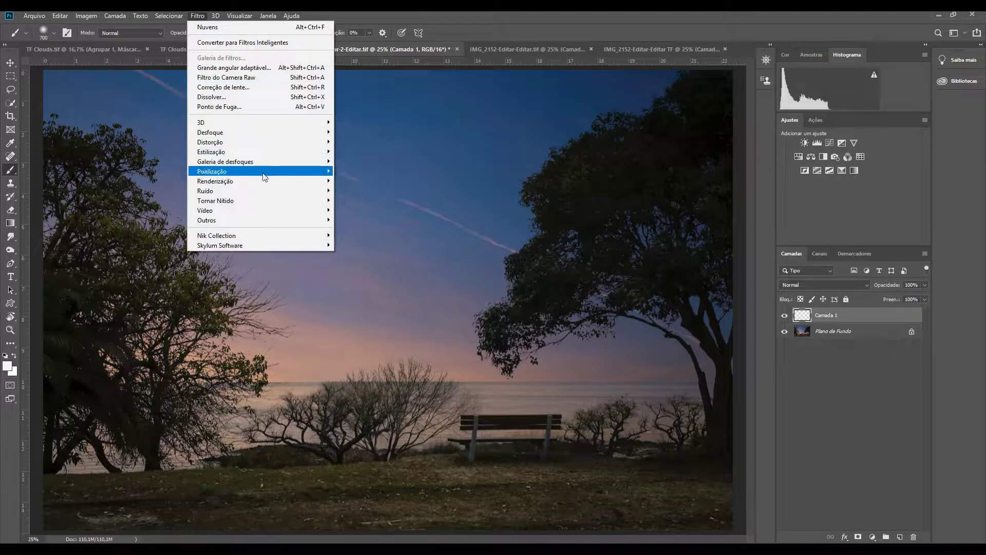
pyautogui.moveTo(260, 183)
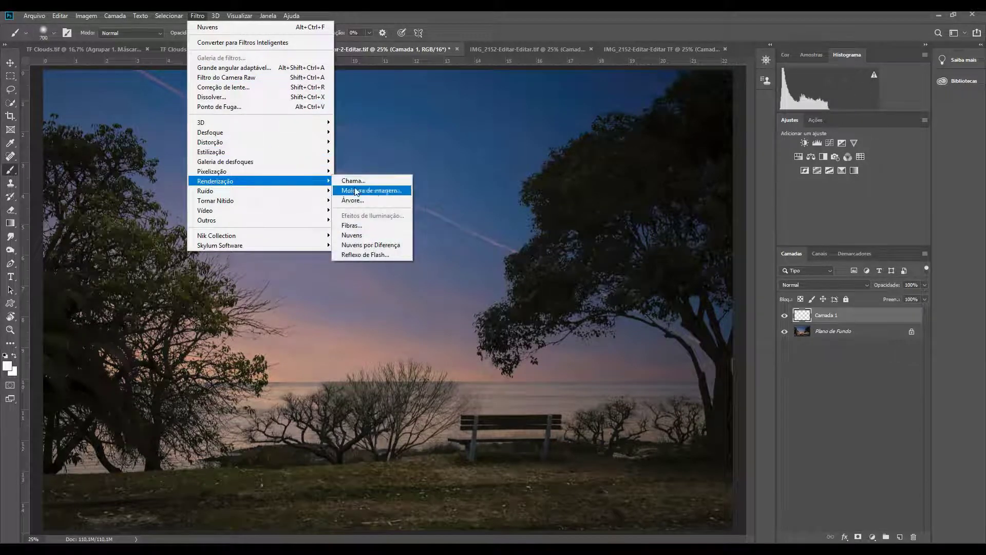
pyautogui.click(366, 235)
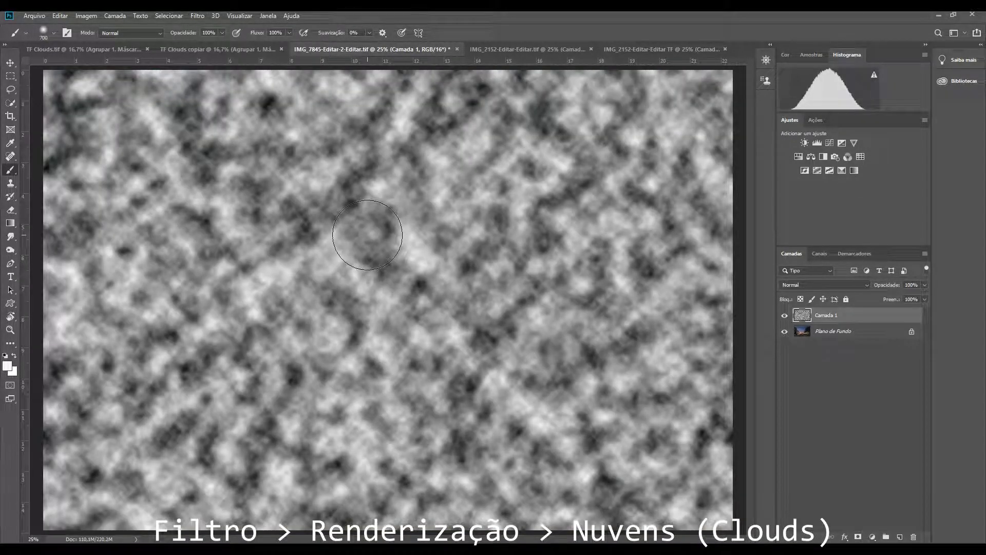
# - Set Camada 1's blend mode to Divisão (Screen) and squash its clouds vertically into a strip over the grass at the photo's base
pyautogui.click(841, 284)
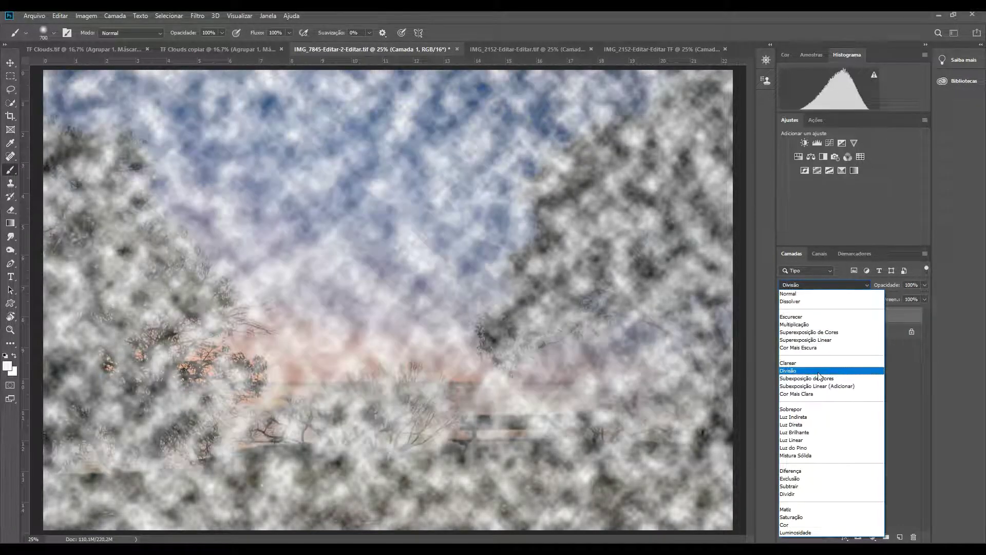
pyautogui.click(818, 371)
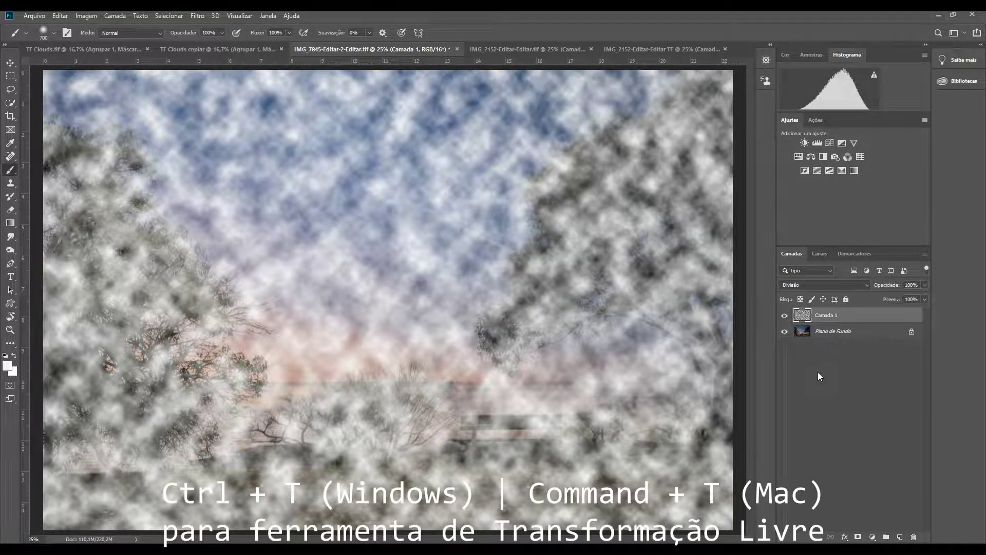
pyautogui.hotkey('ctrl', 't')
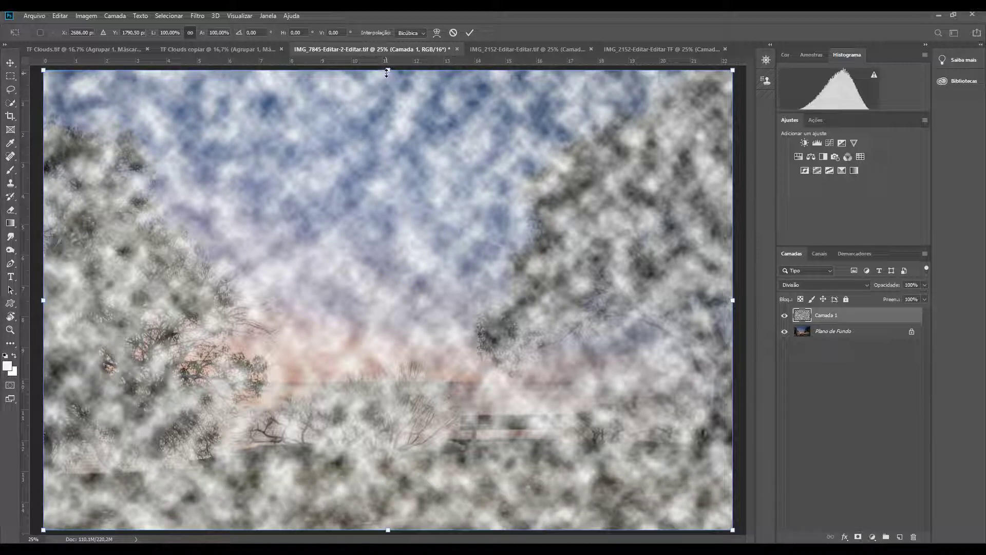
pyautogui.moveTo(388, 70)
pyautogui.mouseDown()
pyautogui.moveTo(409, 462)
pyautogui.moveTo(414, 426)
pyautogui.mouseUp()
pyautogui.press('Return')
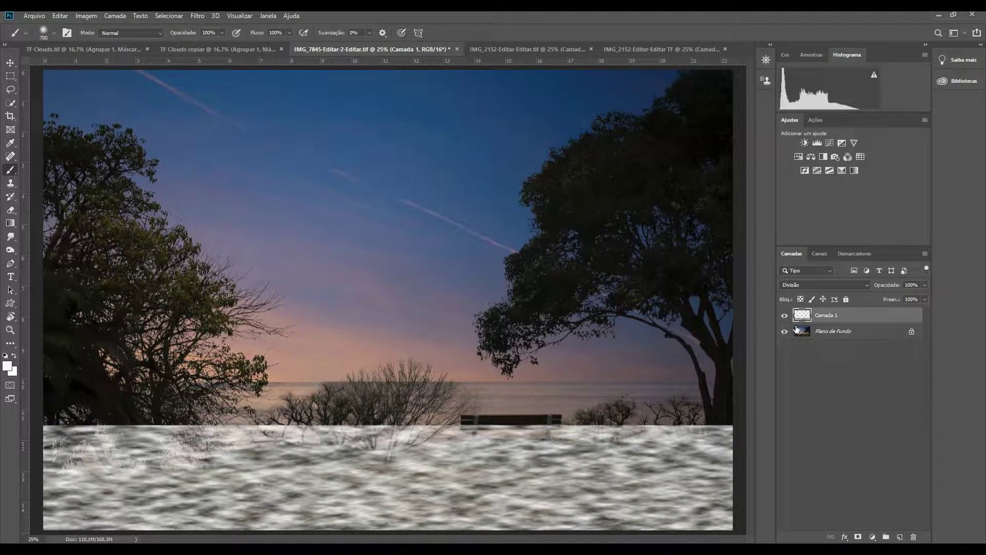
# - Apply a Gaussian Blur (Desfoque Gaussiano) with a 104,3 pixel radius to the squashed clouds, comparing the preview off and on
pyautogui.click(203, 15)
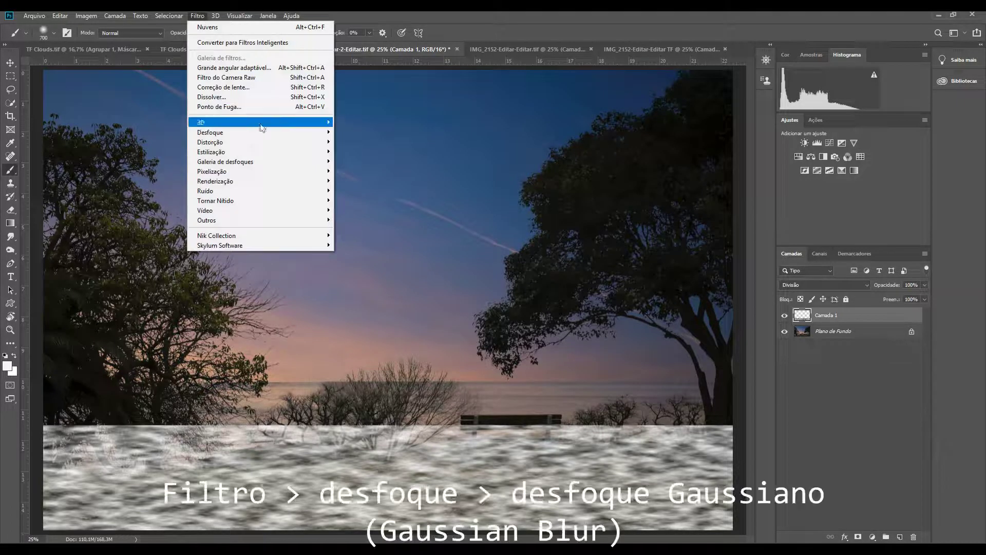
pyautogui.moveTo(280, 132)
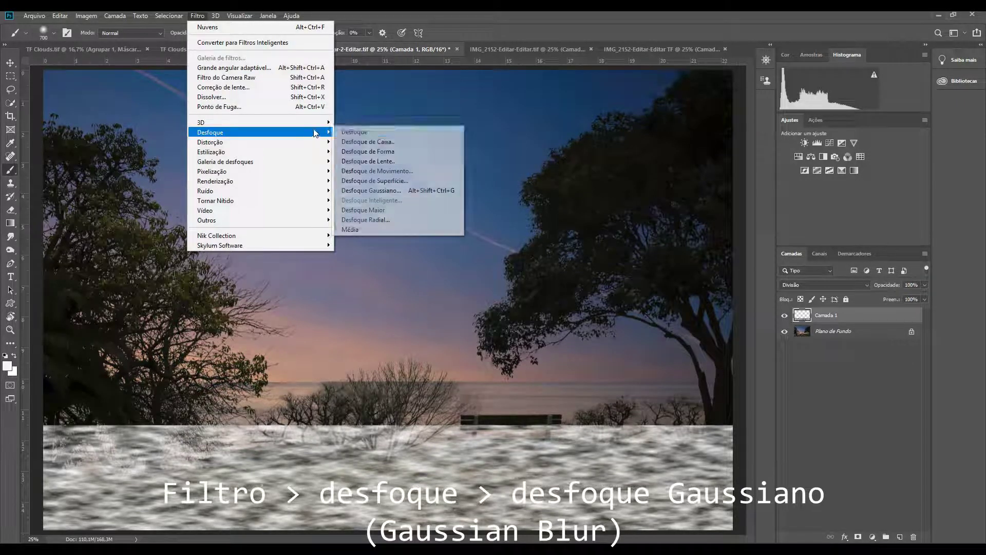
pyautogui.click(380, 191)
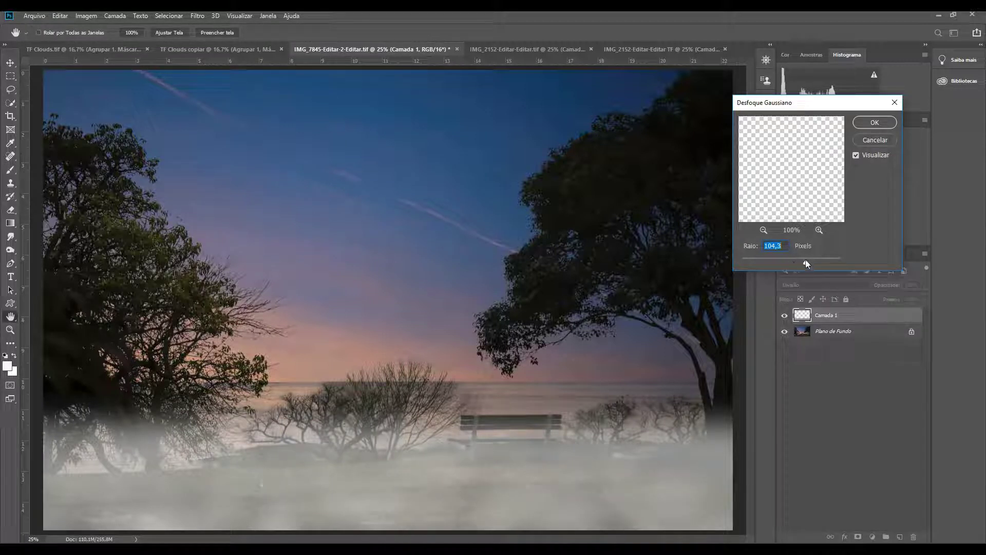
pyautogui.click(805, 263)
pyautogui.click(856, 155)
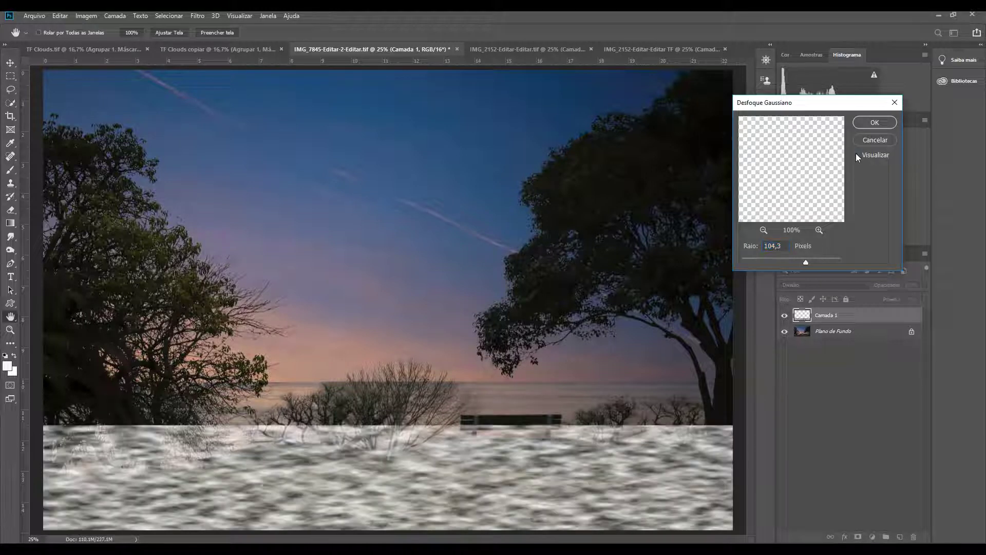
pyautogui.click(856, 153)
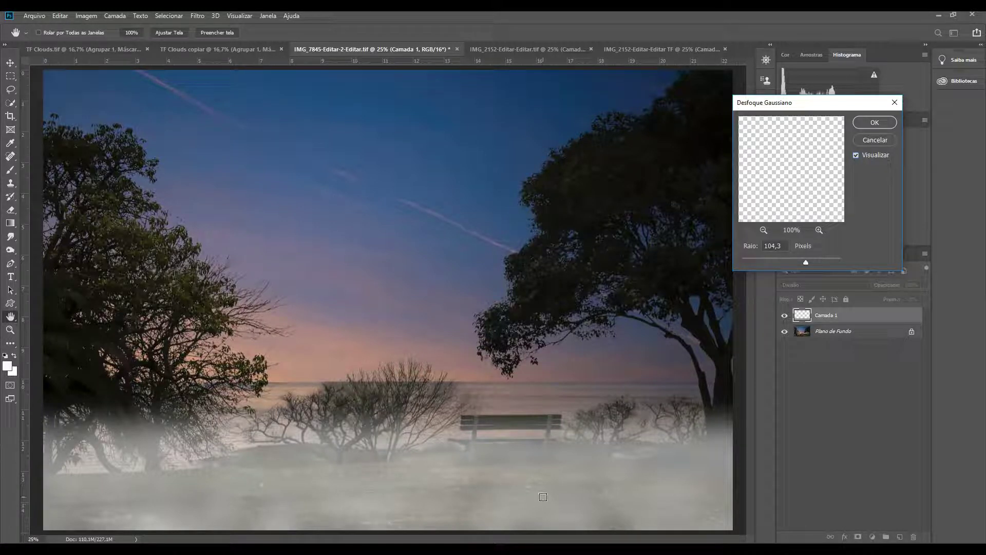
pyautogui.click(873, 123)
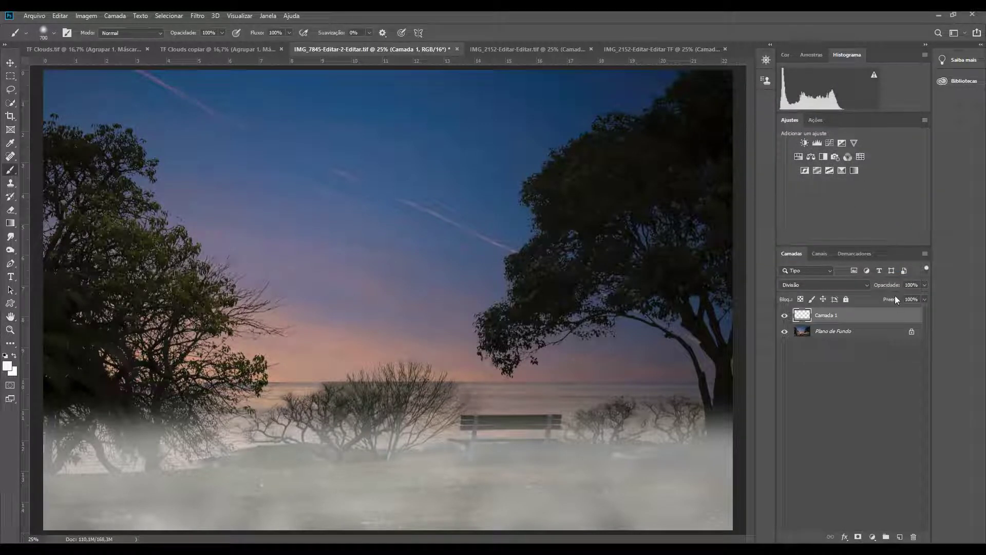
# - Lower the fog layer's opacity to 26% and compare the photo with that layer hidden and shown
pyautogui.moveTo(887, 285); pyautogui.dragTo(854, 288)
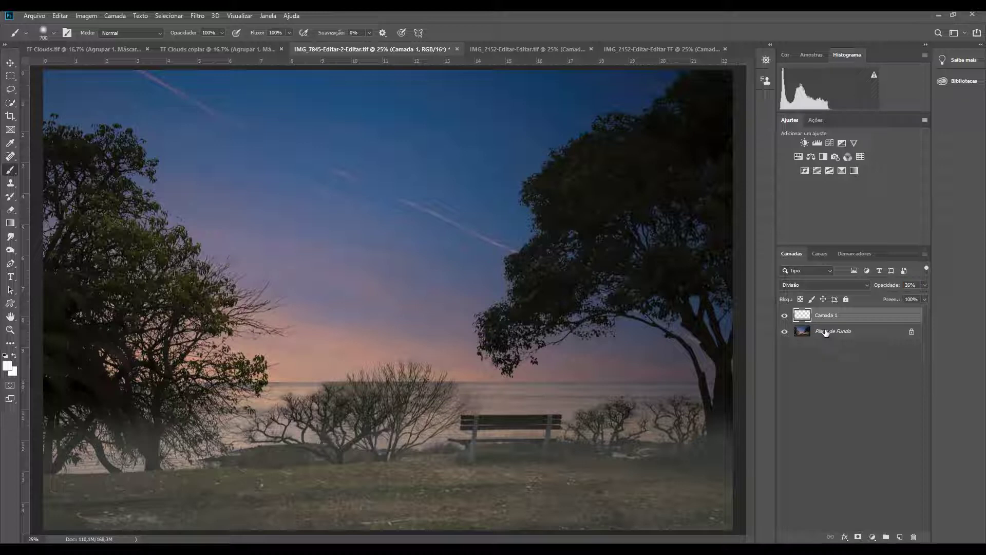
pyautogui.press('Return')
pyautogui.click(784, 315)
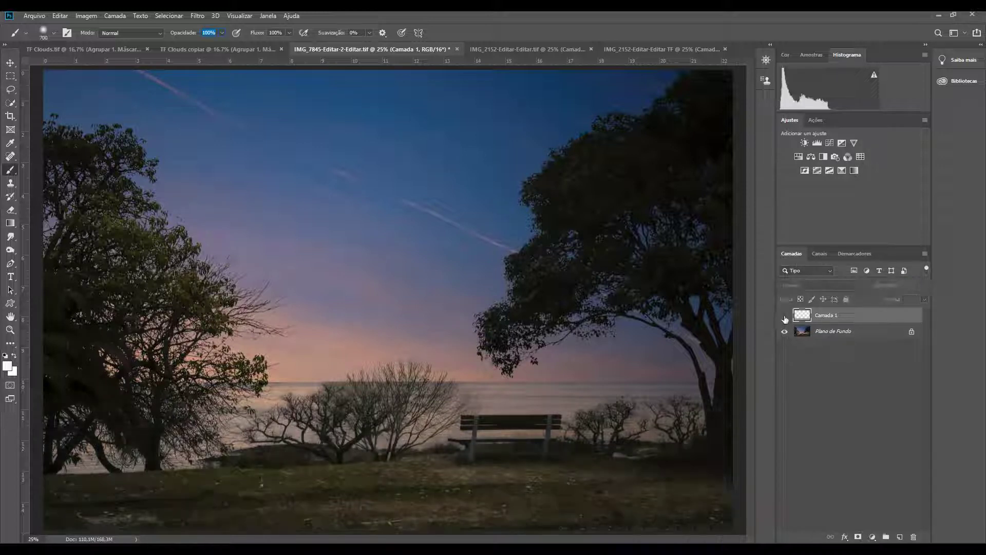
pyautogui.click(784, 315)
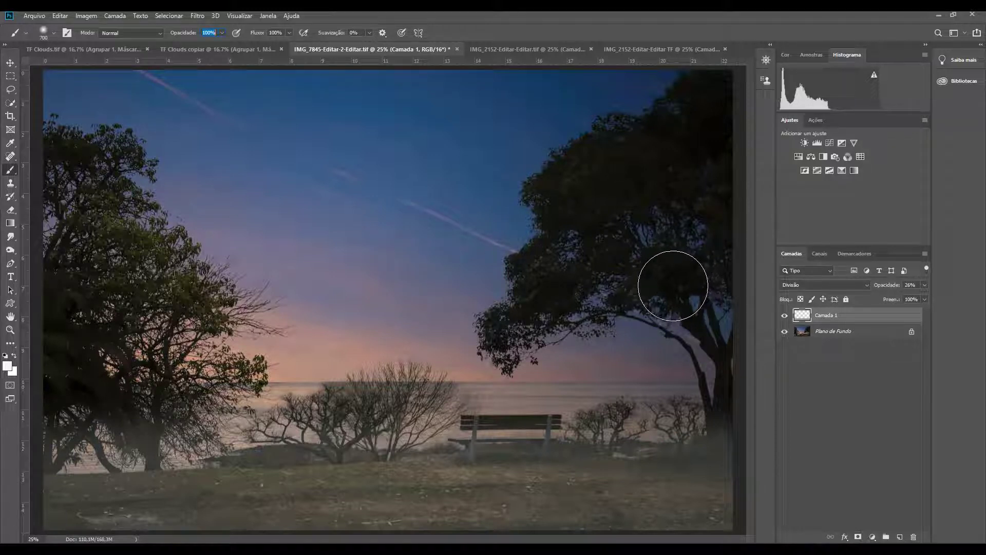
# - Add a new empty layer above the fog layer and rename the fog layer as Neblina
pyautogui.click(900, 537)
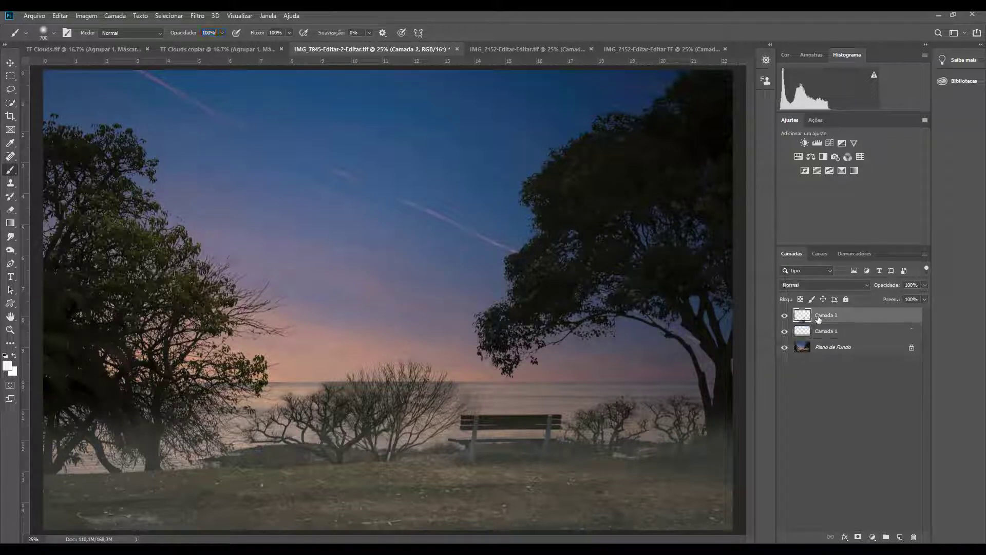
pyautogui.doubleClick(825, 333)
pyautogui.write('Neblina')
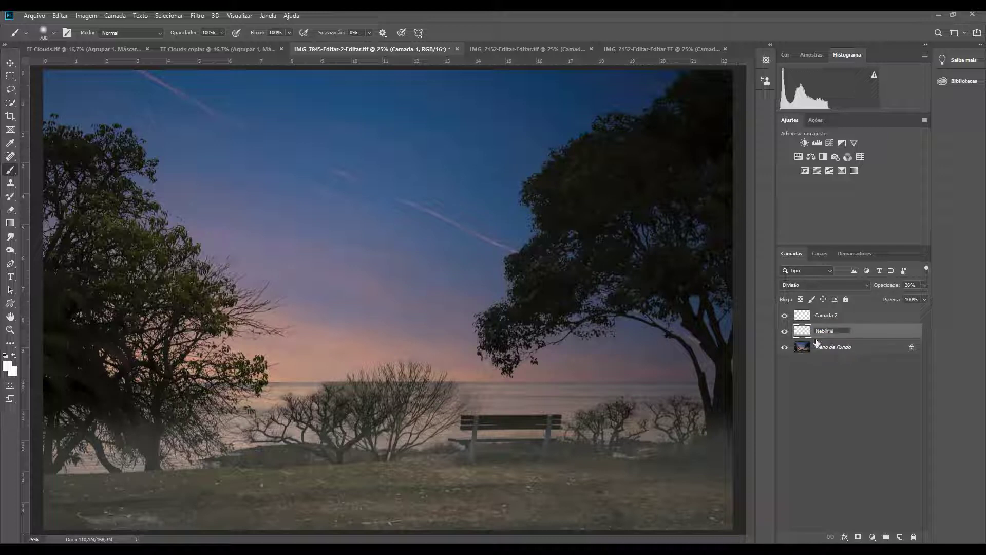
pyautogui.press('Return')
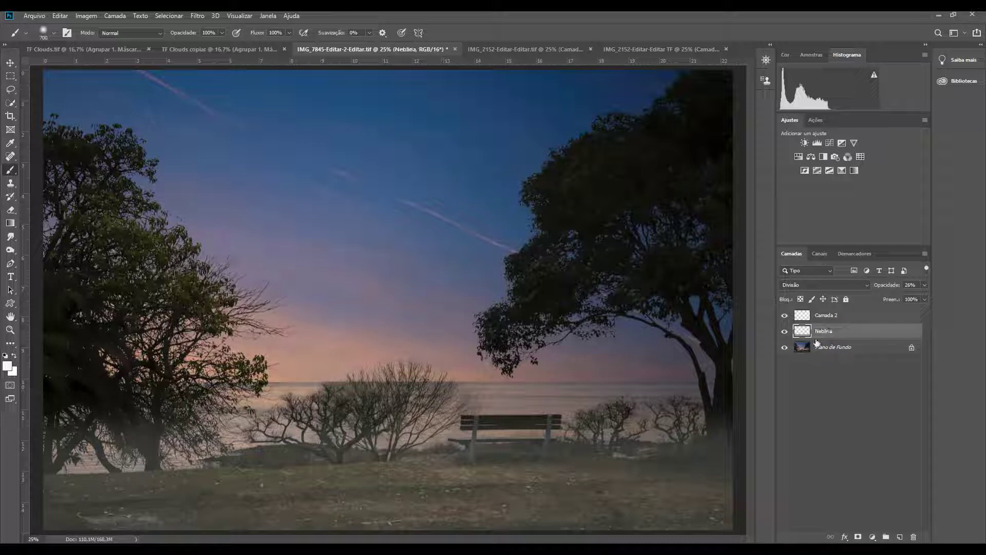
# - Render Clouds (Nuvens) on the new layer Camada 2
pyautogui.click(833, 322)
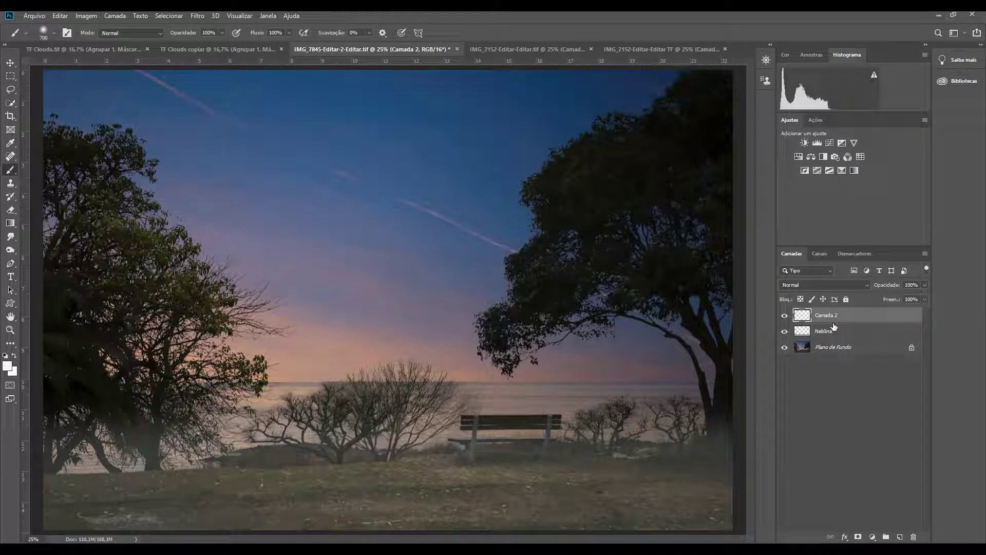
pyautogui.click(197, 16)
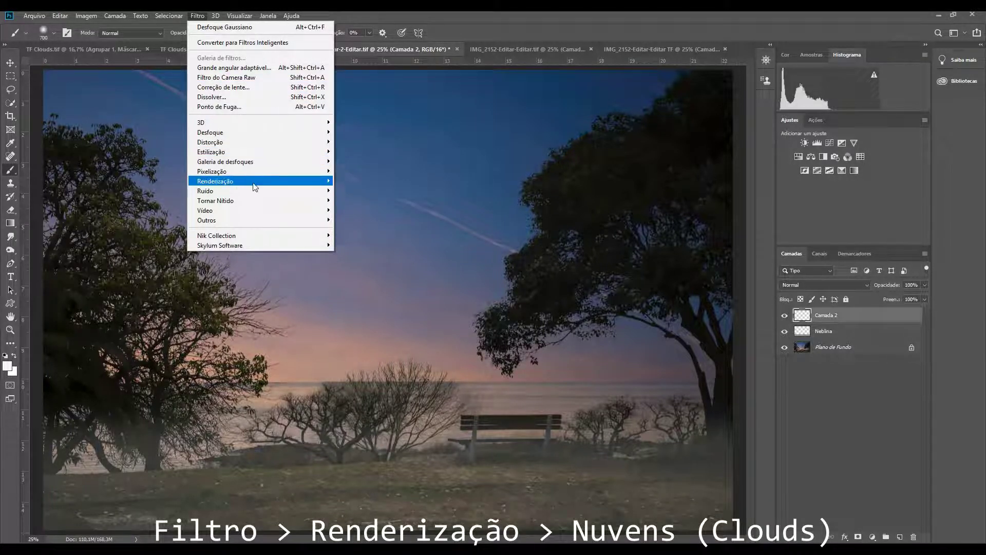
pyautogui.moveTo(332, 184)
pyautogui.click(367, 235)
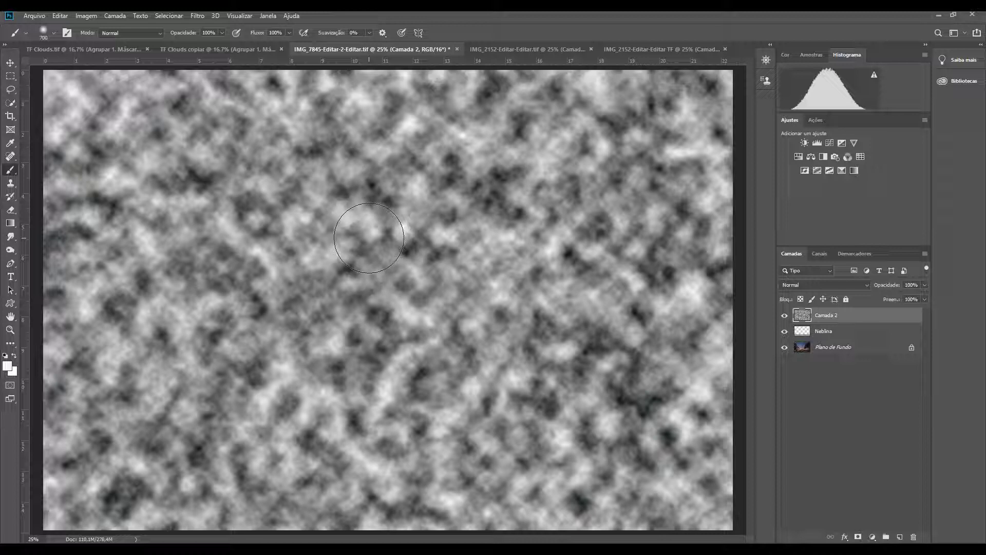
# - Render Difference Clouds (Nuvens por diferença) on Camada 2 and invert its tones
pyautogui.click(194, 17)
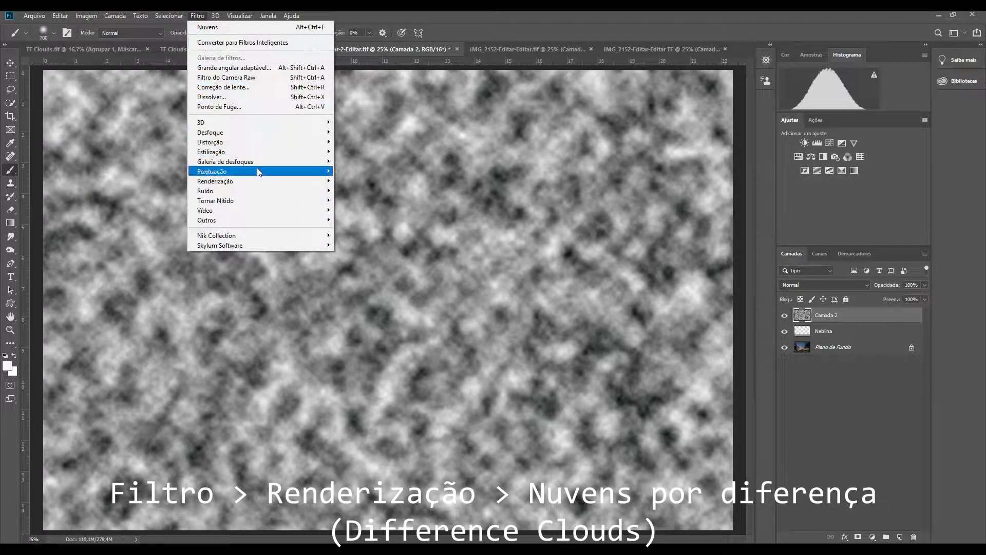
pyautogui.moveTo(263, 184)
pyautogui.click(391, 245)
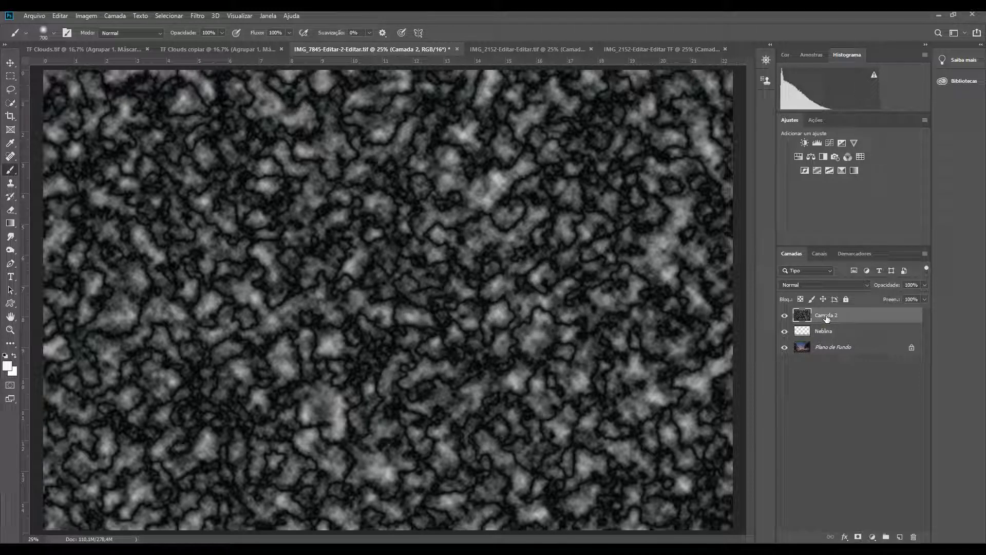
pyautogui.hotkey('ctrl', 'i')
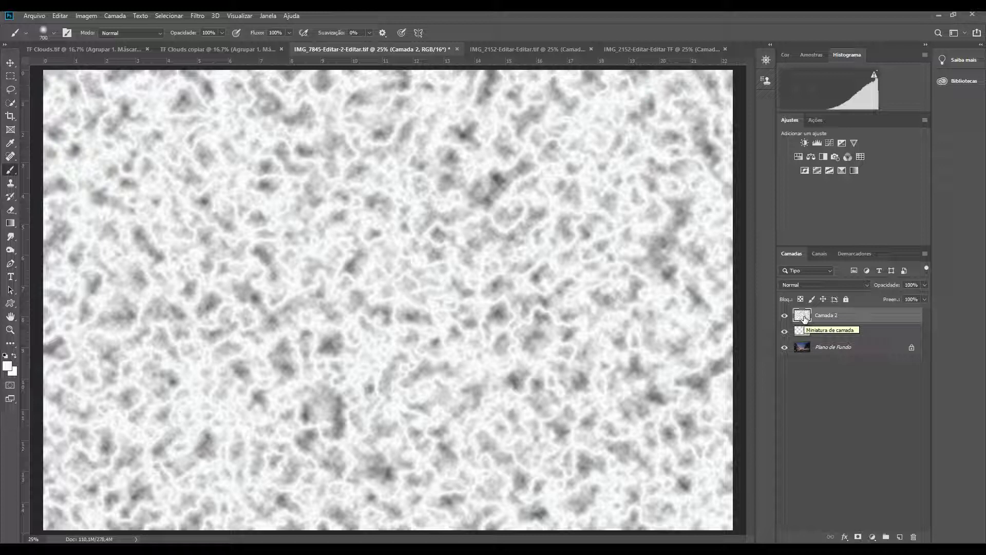
# - Apply Levels (Níveis) to Camada 2 with the black input level at 234 to isolate thin white lightning lines
pyautogui.hotkey('ctrl', 'l')
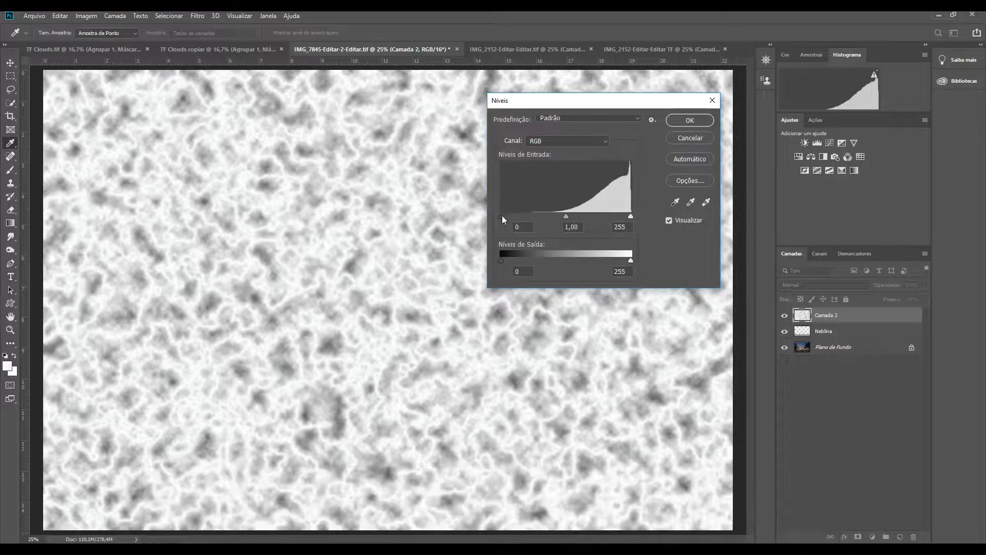
pyautogui.moveTo(503, 216); pyautogui.dragTo(621, 227)
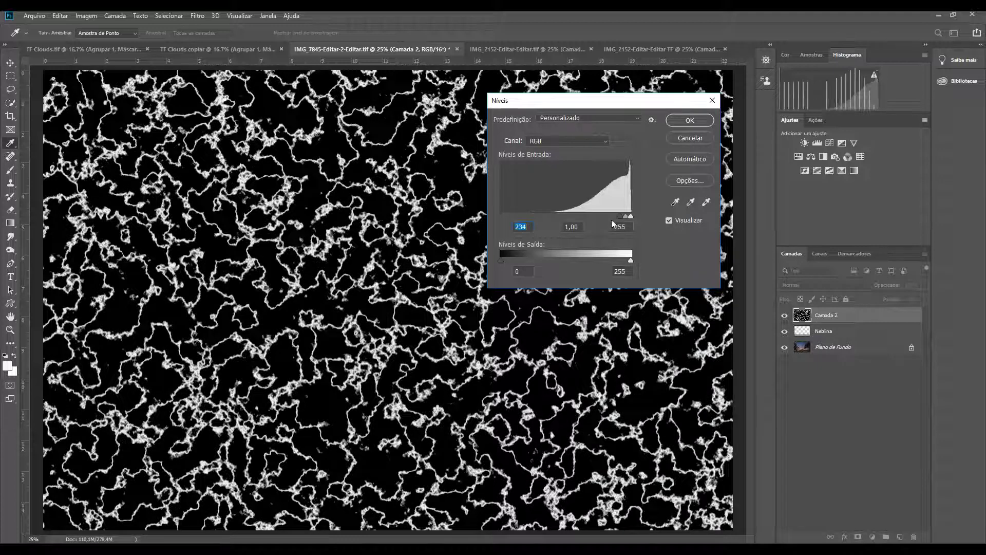
pyautogui.click(690, 121)
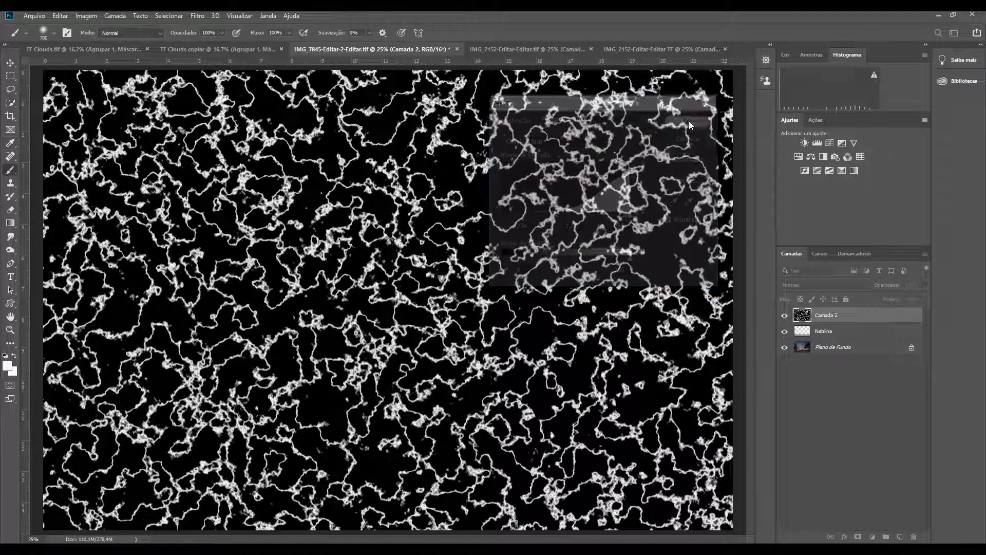
pyautogui.press('b')
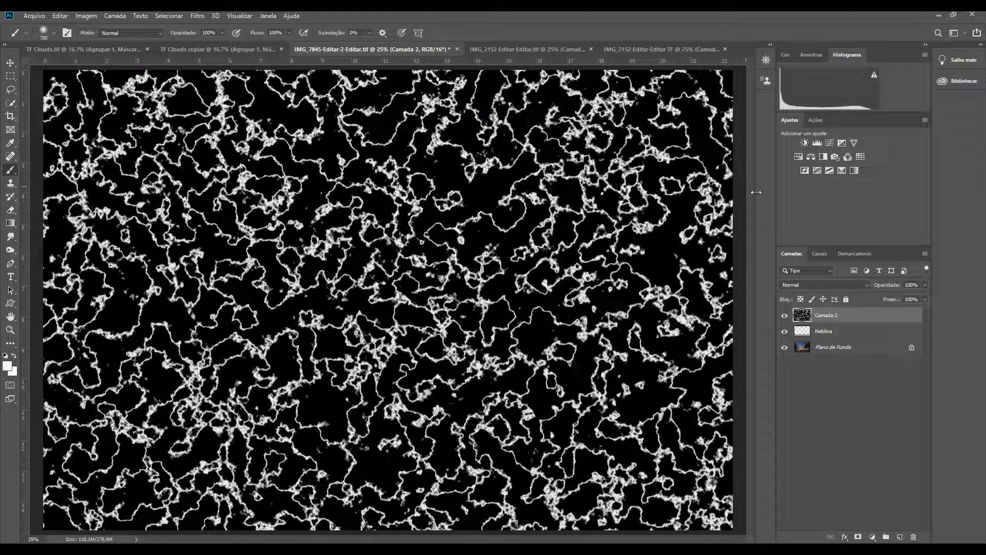
# - Set Camada 2's blend mode to Divisão (Screen) and hide the layer with a black mask
pyautogui.click(833, 285)
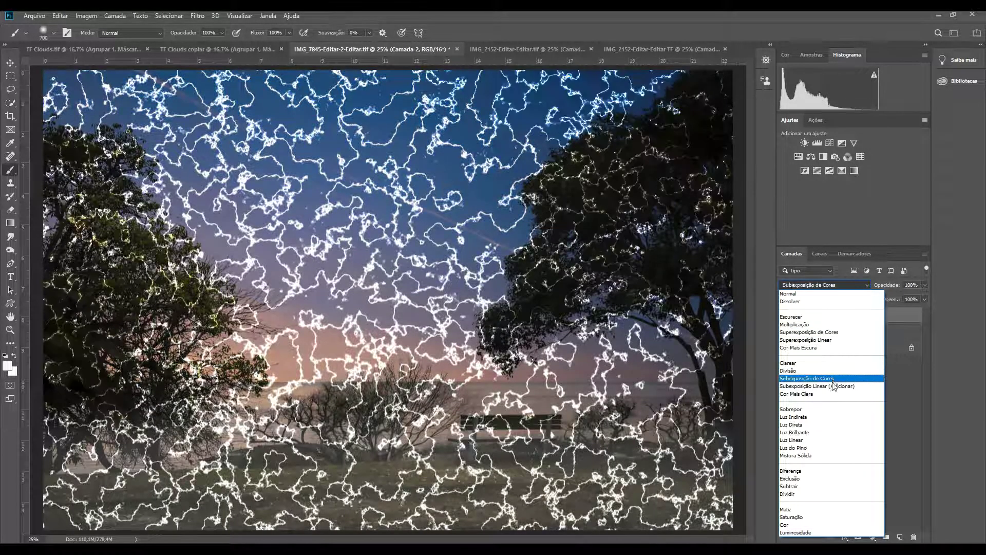
pyautogui.click(833, 370)
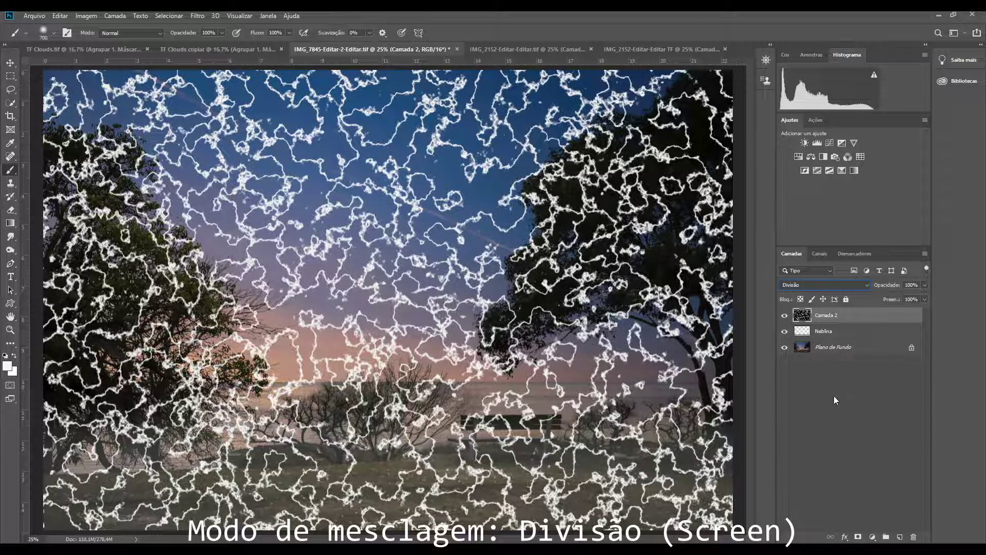
pyautogui.keyDown('alt'); pyautogui.click(859, 537); pyautogui.keyUp('alt')
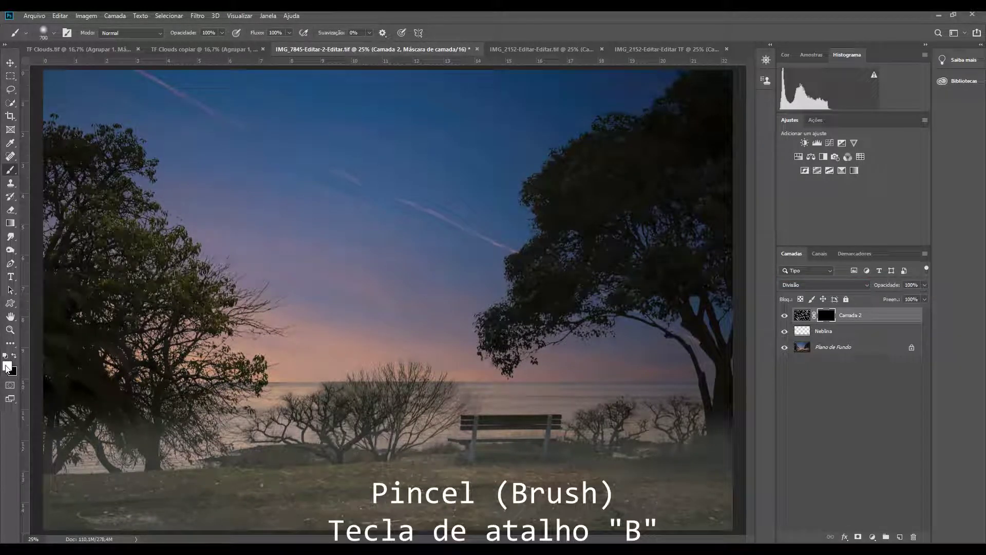
# - Paint Camada 2's mask with a white brush at size 250 to reveal one lightning bolt beneath the large tree, and trim it with black at 175
pyautogui.click(14, 355)
pyautogui.press('[')
pyautogui.press('[')
pyautogui.press('[')
pyautogui.press('[')
pyautogui.press('[')
pyautogui.press('[')
pyautogui.press('[')
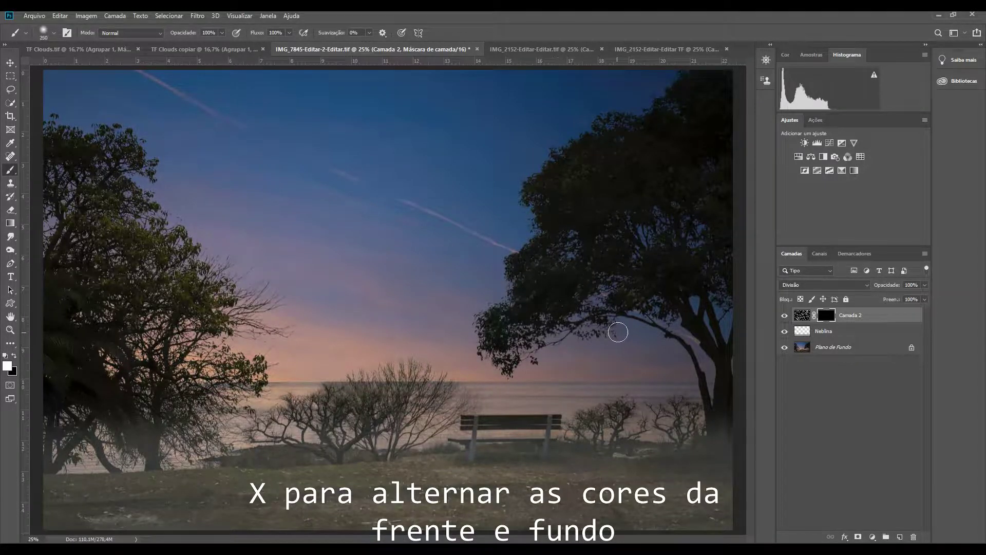
pyautogui.moveTo(625, 328)
pyautogui.mouseDown()
pyautogui.moveTo(628, 363)
pyautogui.moveTo(643, 360)
pyautogui.moveTo(669, 377)
pyautogui.moveTo(635, 324)
pyautogui.mouseUp()
pyautogui.press('x')
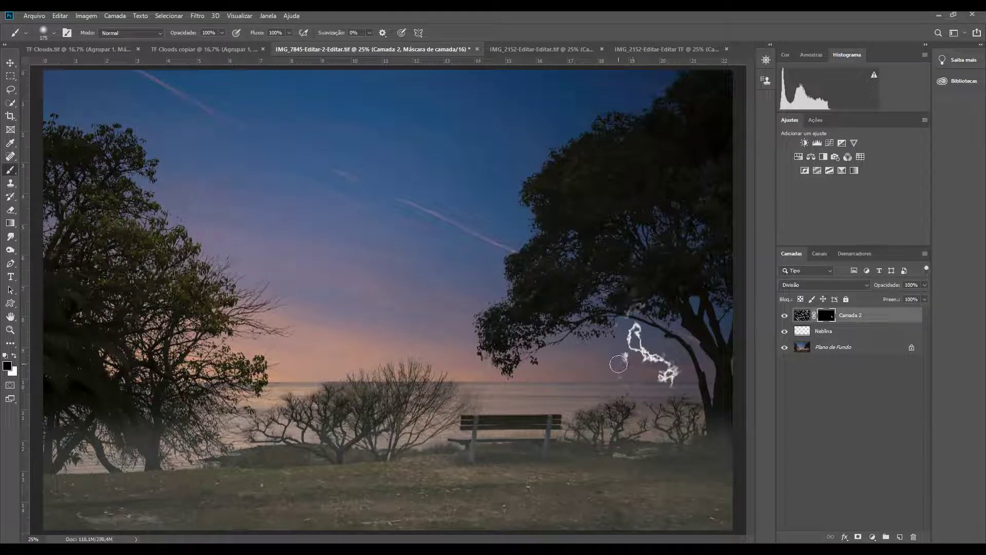
pyautogui.moveTo(622, 359)
pyautogui.mouseDown()
pyautogui.moveTo(629, 370)
pyautogui.moveTo(608, 348)
pyautogui.moveTo(636, 303)
pyautogui.moveTo(673, 331)
pyautogui.moveTo(668, 345)
pyautogui.moveTo(689, 362)
pyautogui.mouseUp()
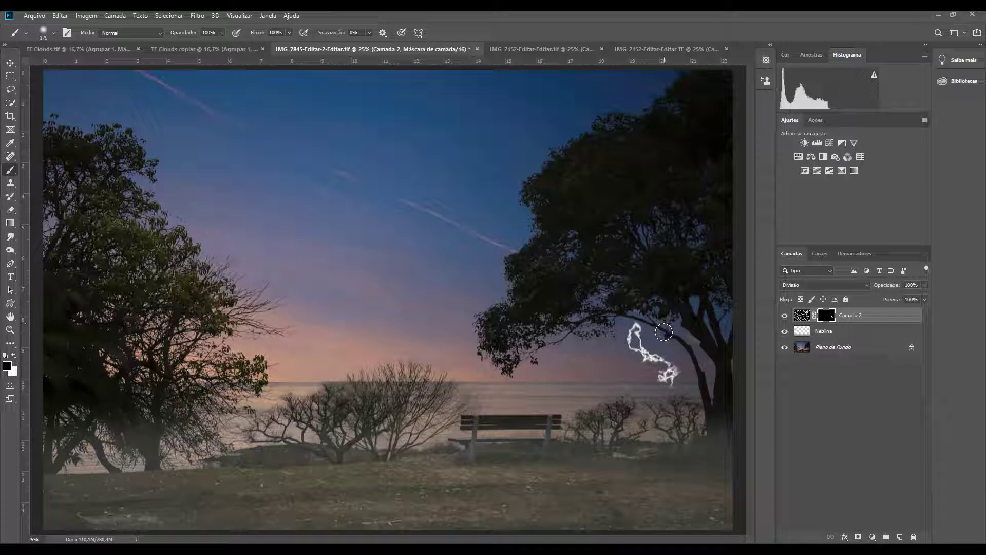
# - Move the lightning bolt slightly left and up beneath the large tree's branches, and return to the Brush tool
pyautogui.click(11, 64)
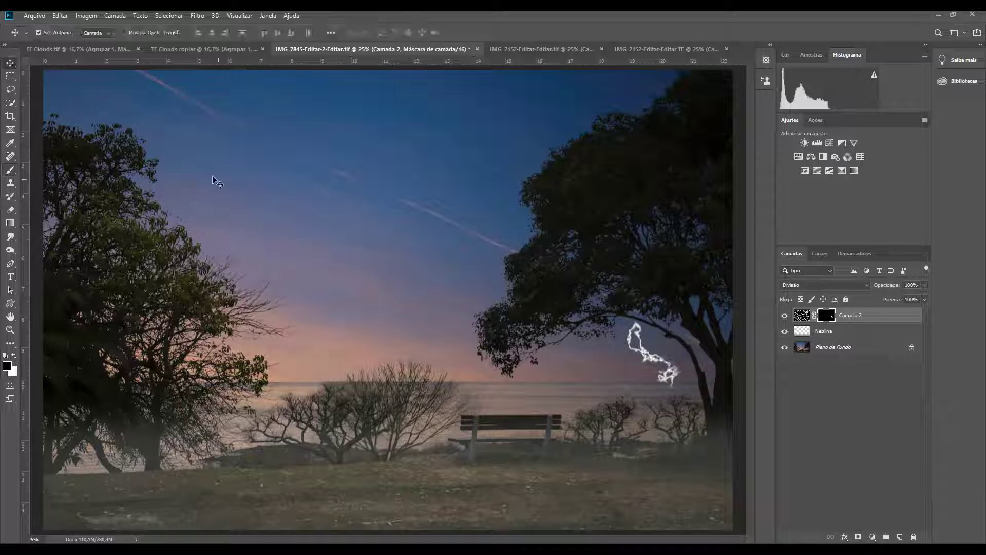
pyautogui.moveTo(654, 355); pyautogui.dragTo(639, 349)
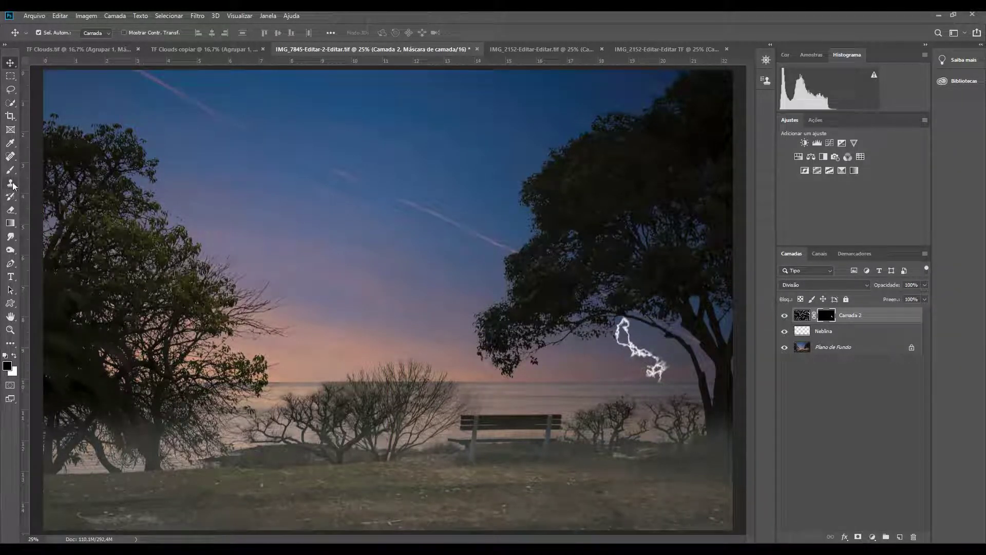
pyautogui.press('b')
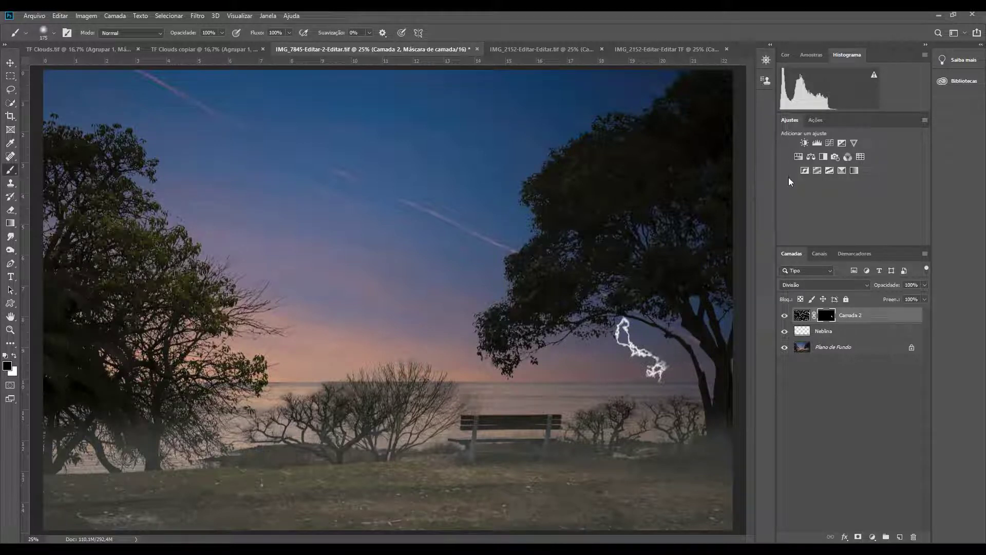
# - Colorize the lightning with a clipped Matiz/Saturação adjustment layer at hue 221 and saturation 28, and lower Camada 2's opacity to 84%
pyautogui.click(798, 158)
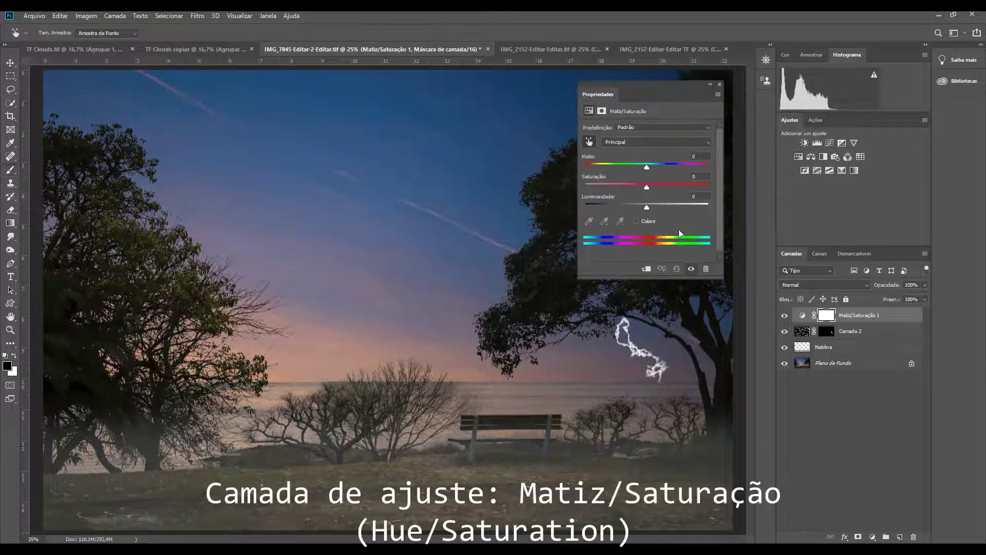
pyautogui.click(647, 269)
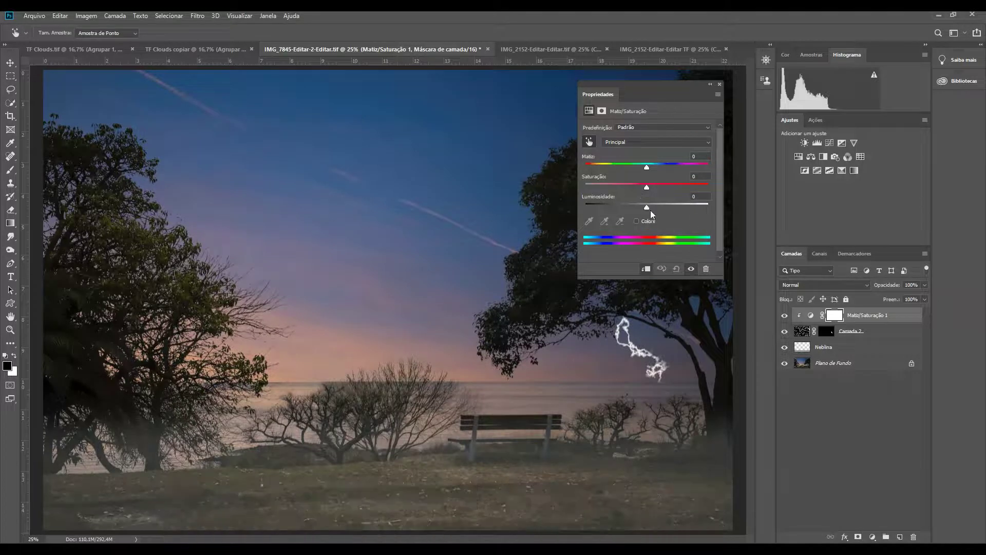
pyautogui.click(636, 221)
pyautogui.press('b')
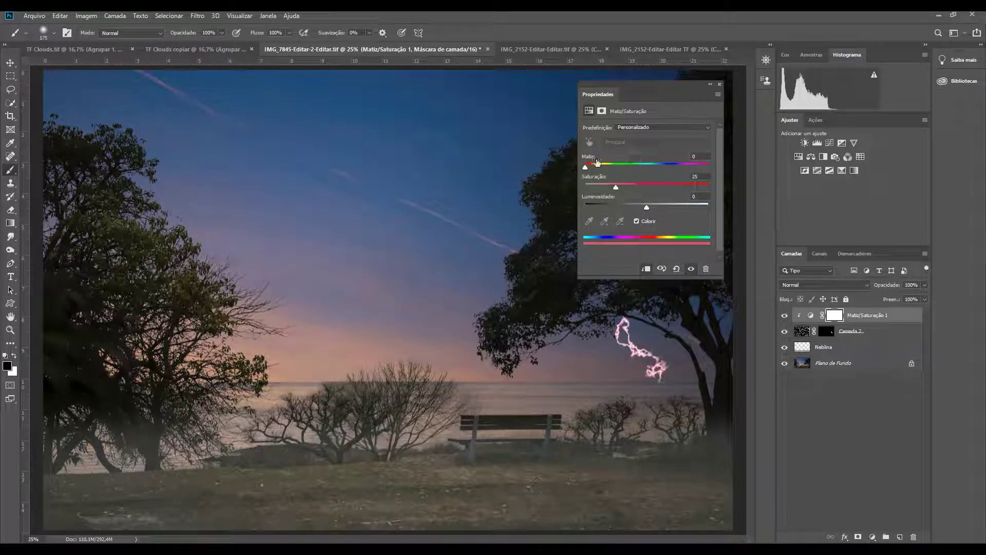
pyautogui.moveTo(587, 167)
pyautogui.mouseDown()
pyautogui.moveTo(663, 170)
pyautogui.moveTo(619, 188)
pyautogui.mouseUp()
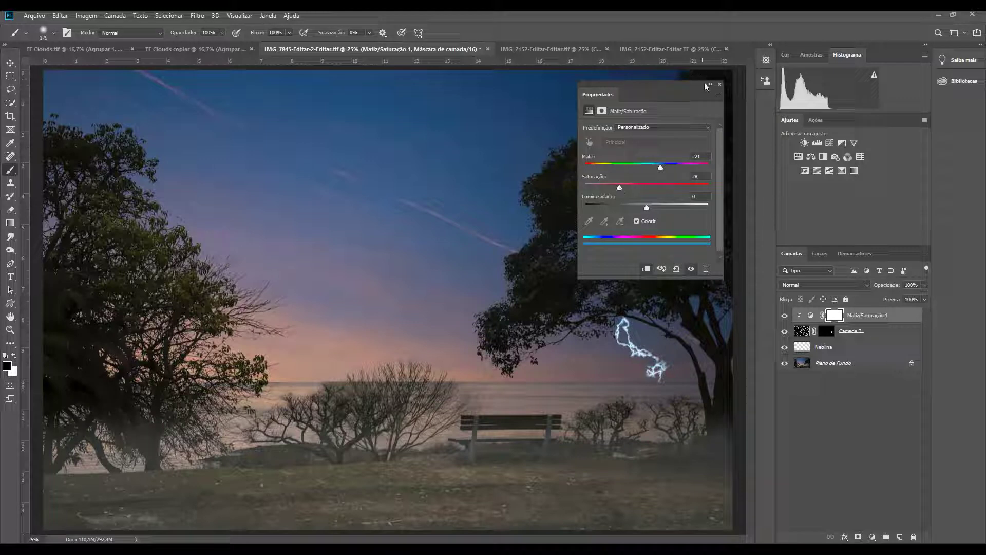
pyautogui.click(718, 85)
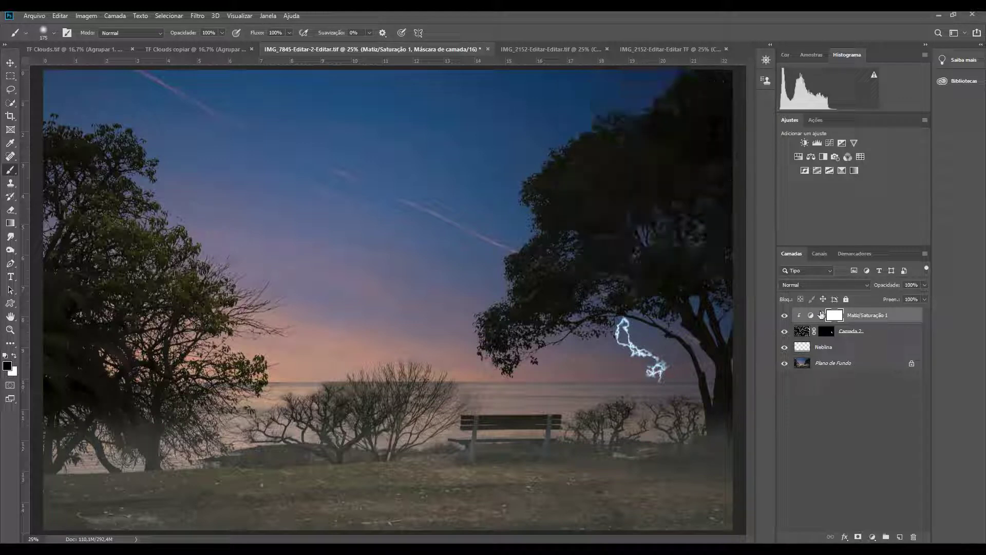
pyautogui.click(826, 331)
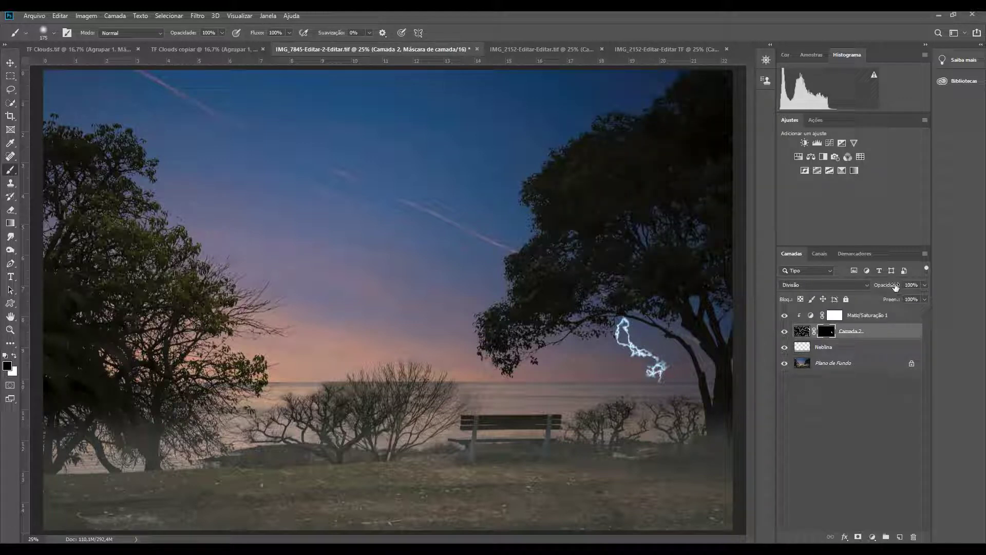
pyautogui.moveTo(896, 287)
pyautogui.mouseDown()
pyautogui.moveTo(839, 278)
pyautogui.moveTo(902, 288)
pyautogui.moveTo(876, 283)
pyautogui.moveTo(892, 287)
pyautogui.mouseUp()
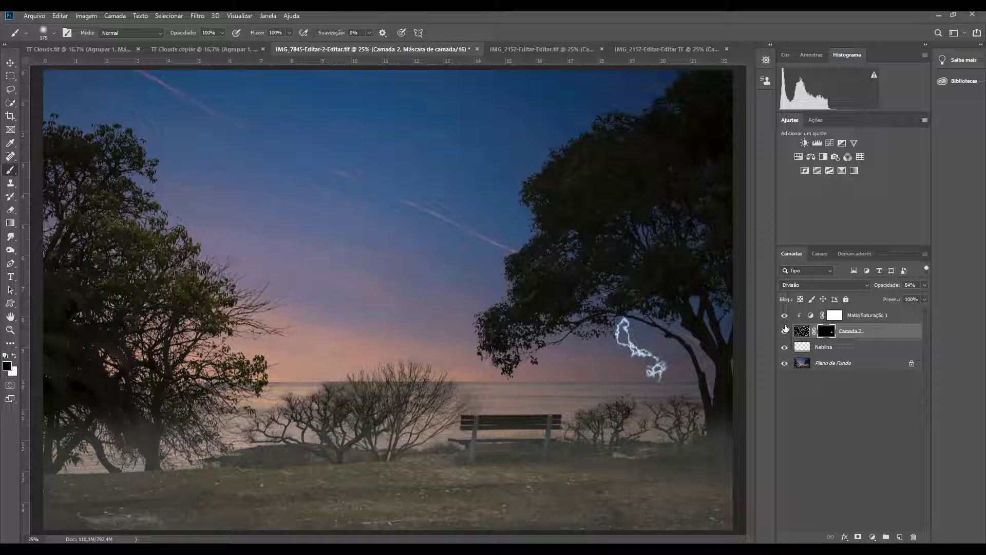
# - Switch to the IMG_2152-Editar-Editar TF photo, show Camada 1, and move its sunset clouds up so they end at the horizon
pyautogui.click(689, 53)
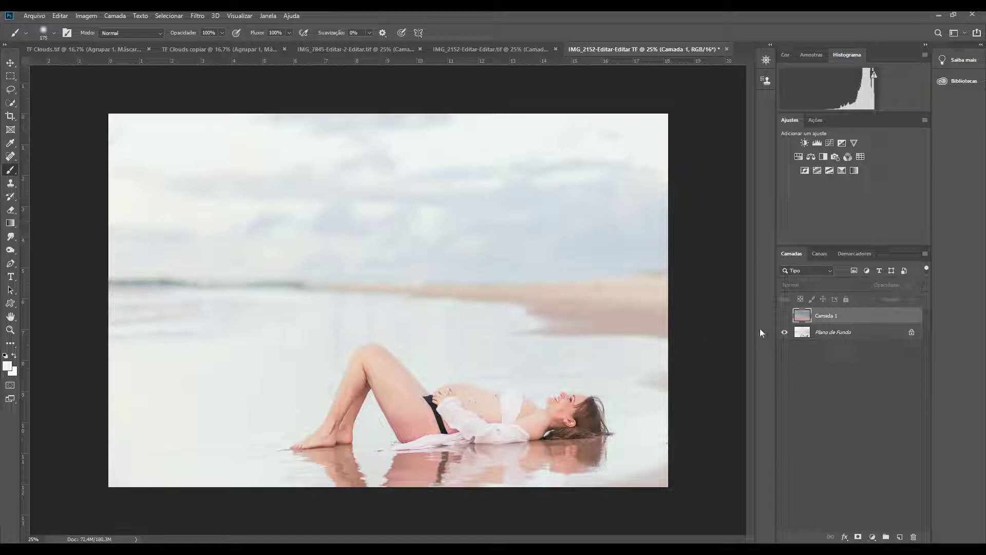
pyautogui.click(785, 316)
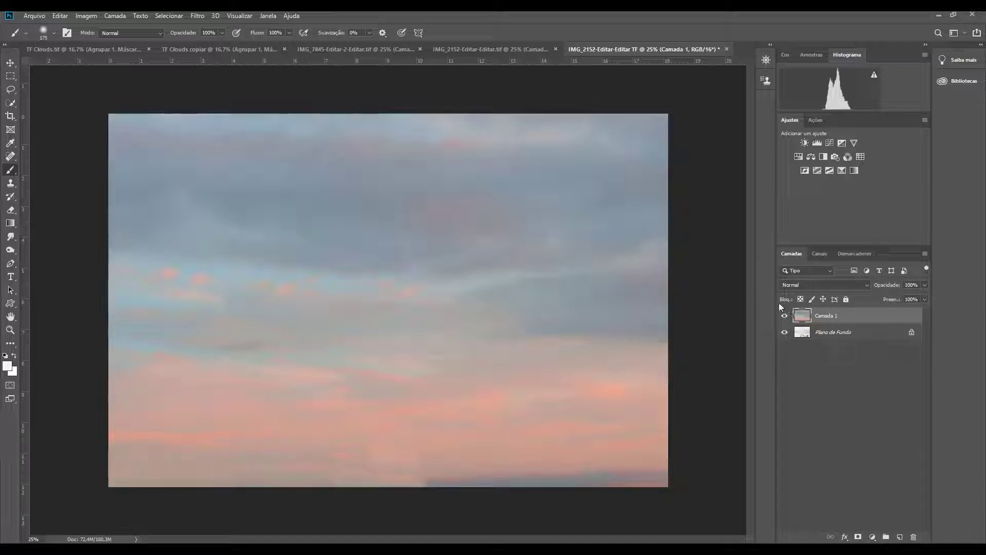
pyautogui.press('v')
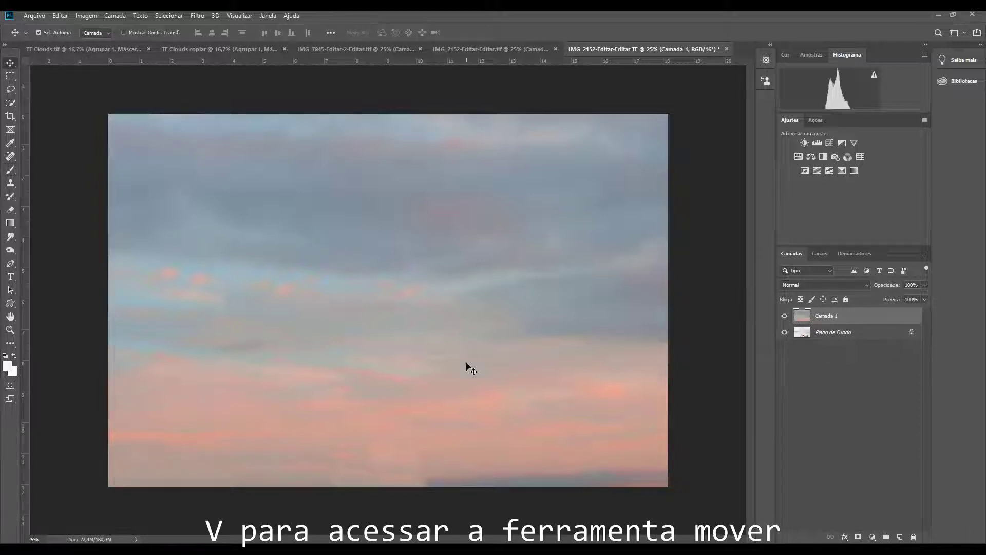
pyautogui.moveTo(467, 368)
pyautogui.mouseDown()
pyautogui.moveTo(472, 186)
pyautogui.moveTo(473, 171)
pyautogui.moveTo(473, 197)
pyautogui.moveTo(485, 163)
pyautogui.moveTo(479, 200)
pyautogui.mouseUp()
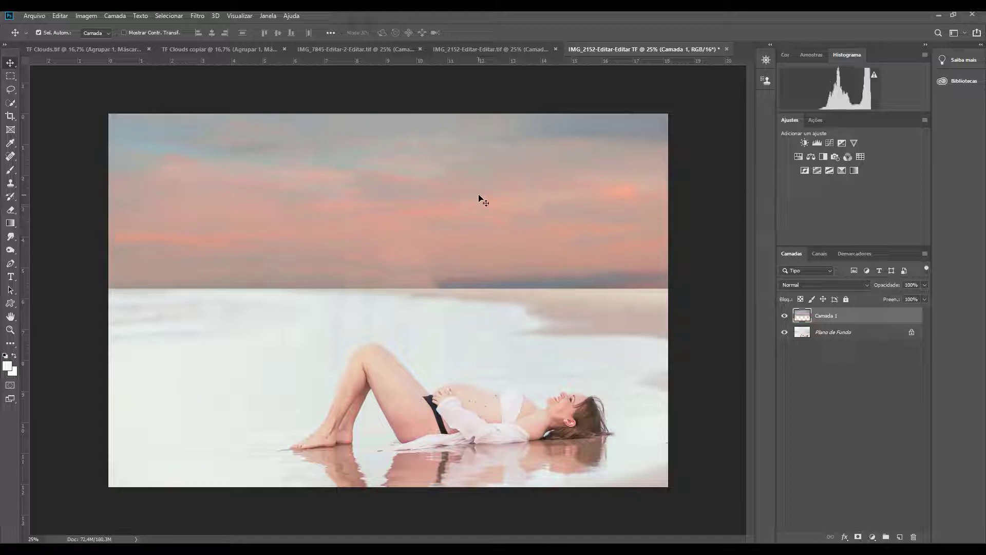
# - Set Camada 1's blend mode to Escurecer (Darken) and opacity to 40%, and compare the photo without and with it
pyautogui.click(859, 283)
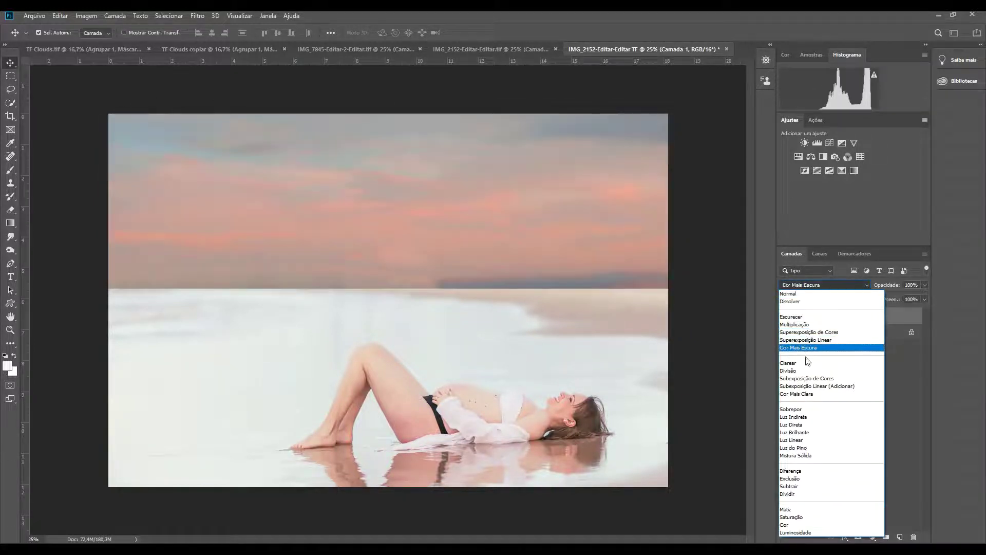
pyautogui.click(791, 316)
pyautogui.moveTo(897, 286); pyautogui.dragTo(863, 282)
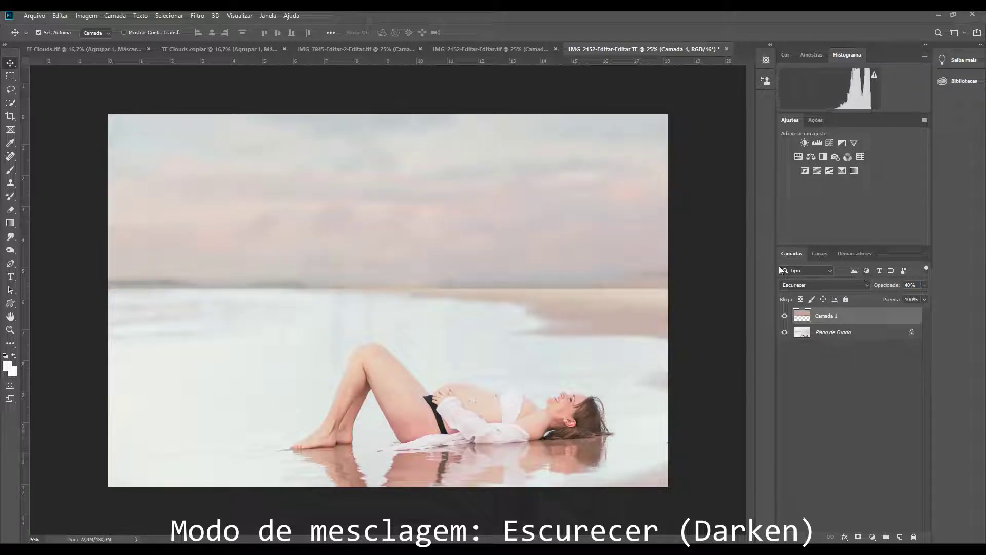
pyautogui.click(786, 317)
pyautogui.click(786, 316)
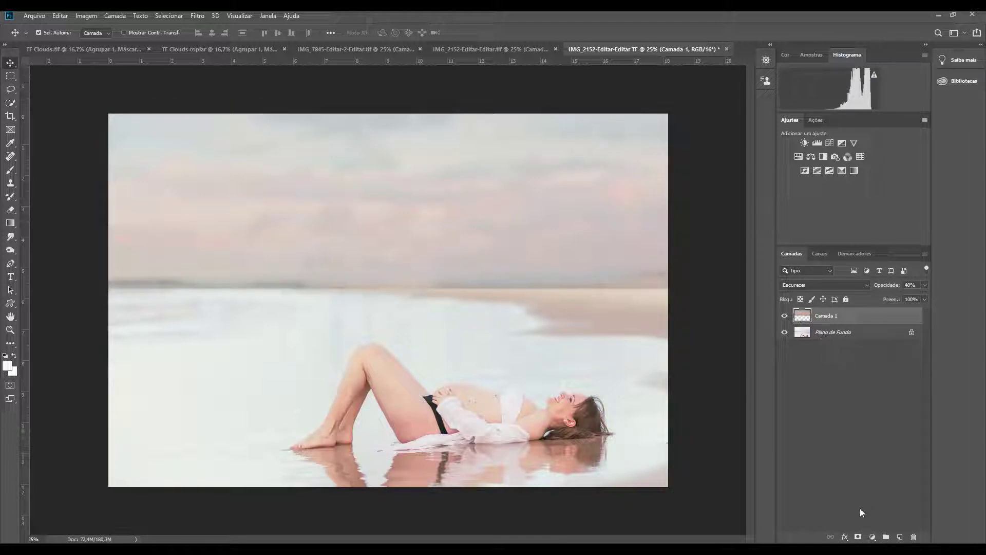
# - Add a mask to Camada 1 and paint it black along the horizon with a size 175 brush, first at 50% and finally at 100% opacity
pyautogui.click(858, 537)
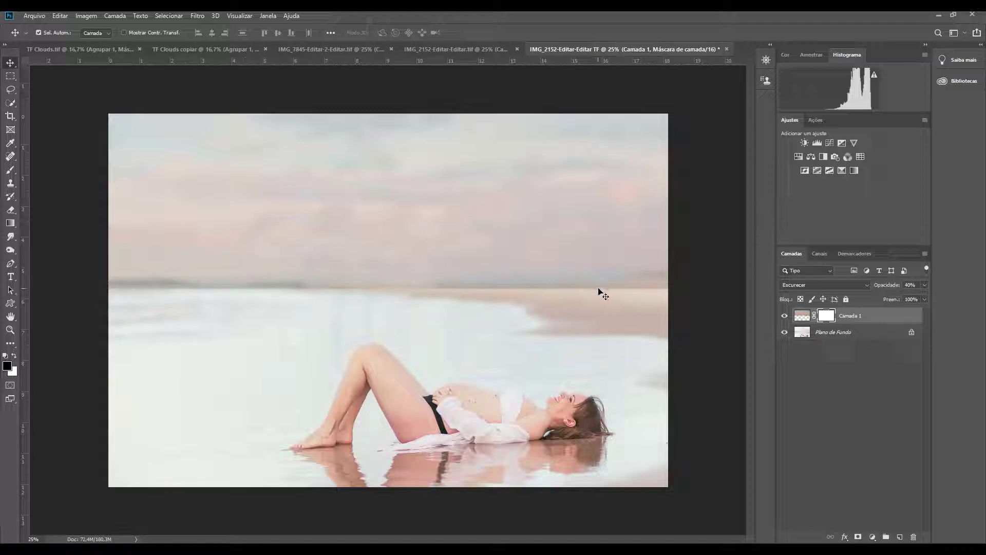
pyautogui.press('b')
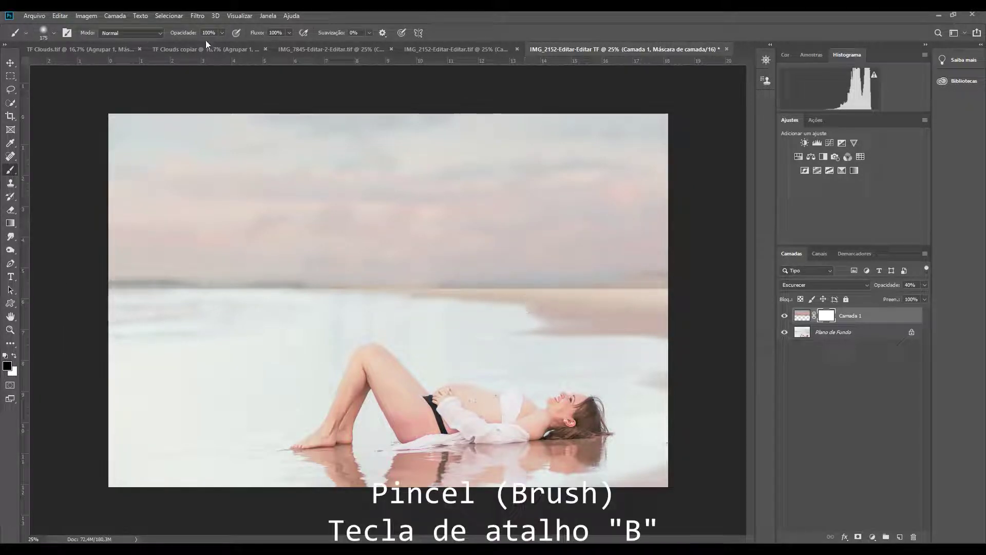
pyautogui.press('5')
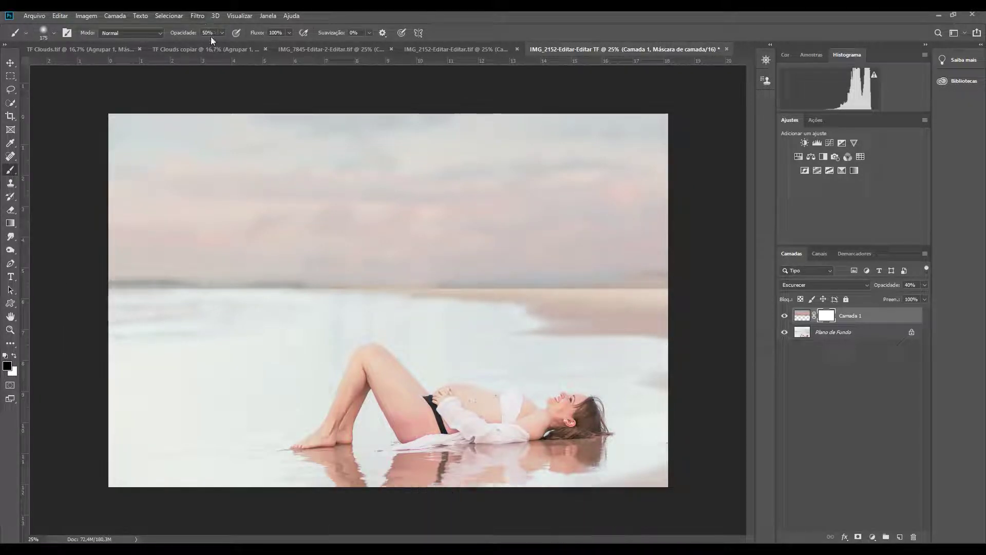
pyautogui.moveTo(585, 295)
pyautogui.mouseDown()
pyautogui.moveTo(650, 301)
pyautogui.moveTo(656, 293)
pyautogui.moveTo(552, 298)
pyautogui.moveTo(664, 293)
pyautogui.moveTo(649, 294)
pyautogui.mouseUp()
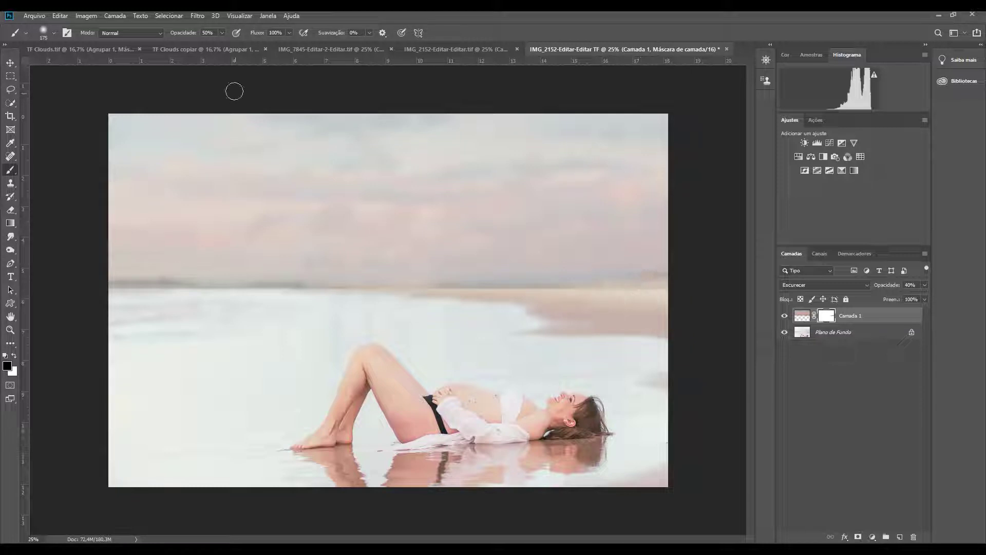
pyautogui.press('0')
pyautogui.moveTo(611, 294); pyautogui.dragTo(115, 287)
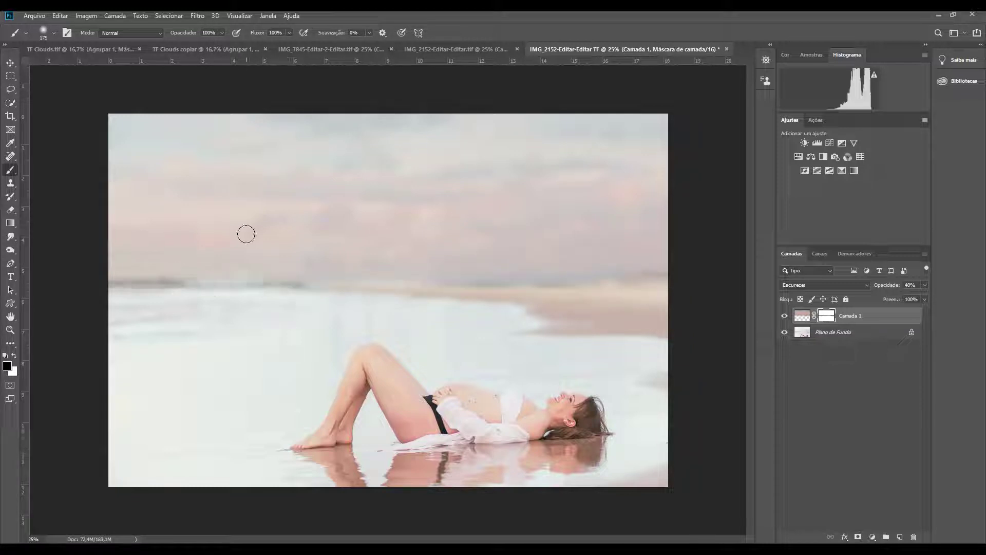
# - Enlarge the brush to 500 and paint a wider black band along the horizon in Camada 1's mask
pyautogui.press('x')
pyautogui.press(']')
pyautogui.press(']')
pyautogui.press(']')
pyautogui.press(']')
pyautogui.press(']')
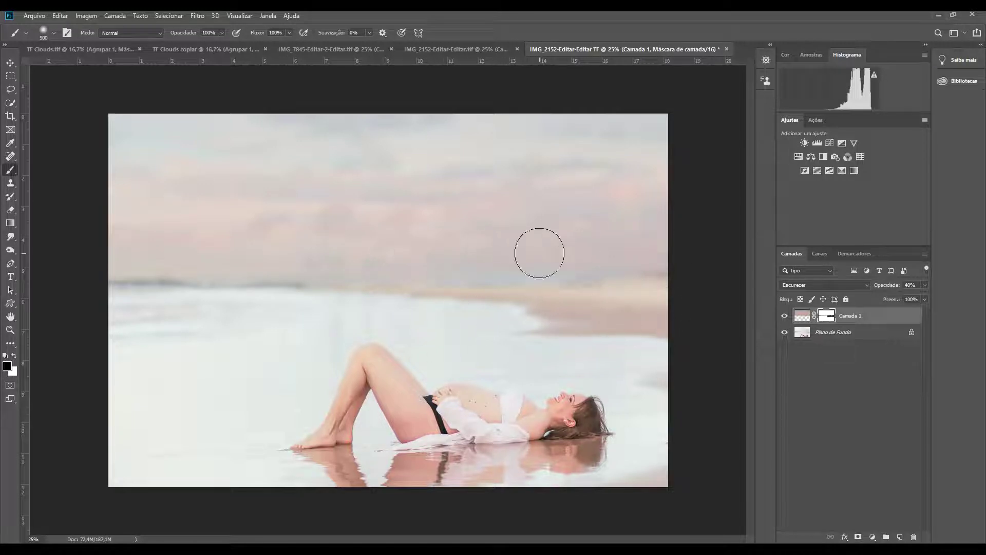
pyautogui.press('v')
pyautogui.press('b')
pyautogui.press('x')
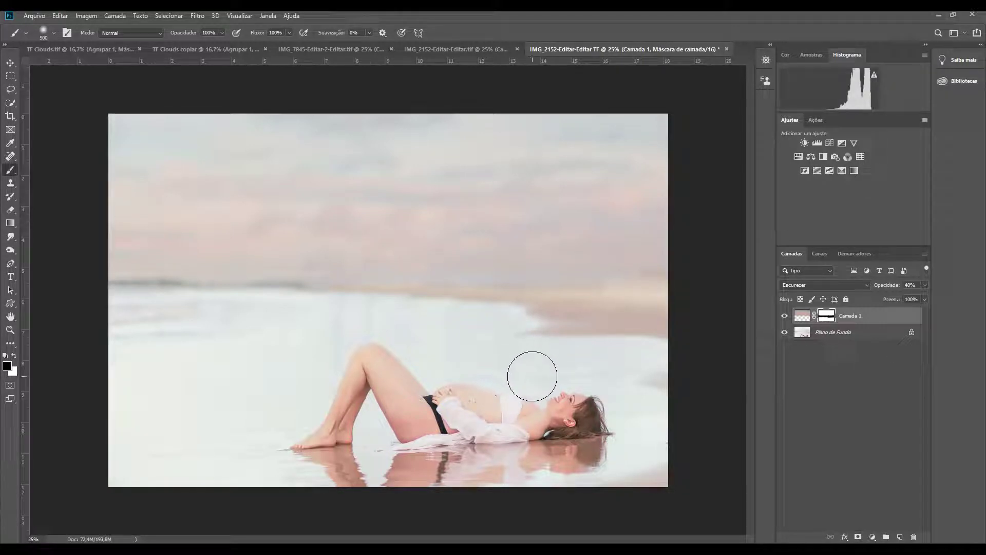
# - Duplicate Camada 1 and delete the layer mask of the copy
pyautogui.click(799, 317)
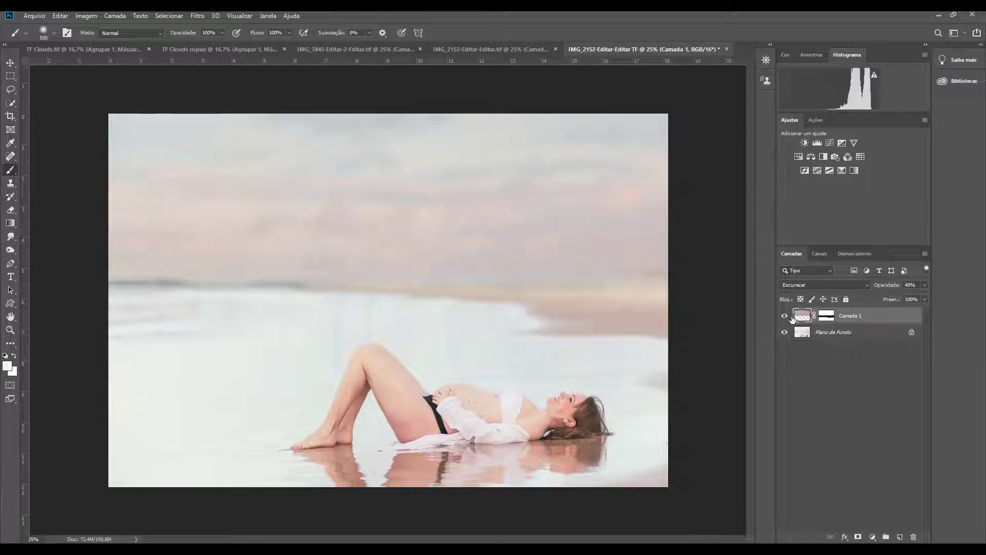
pyautogui.hotkey('ctrl', 'j')
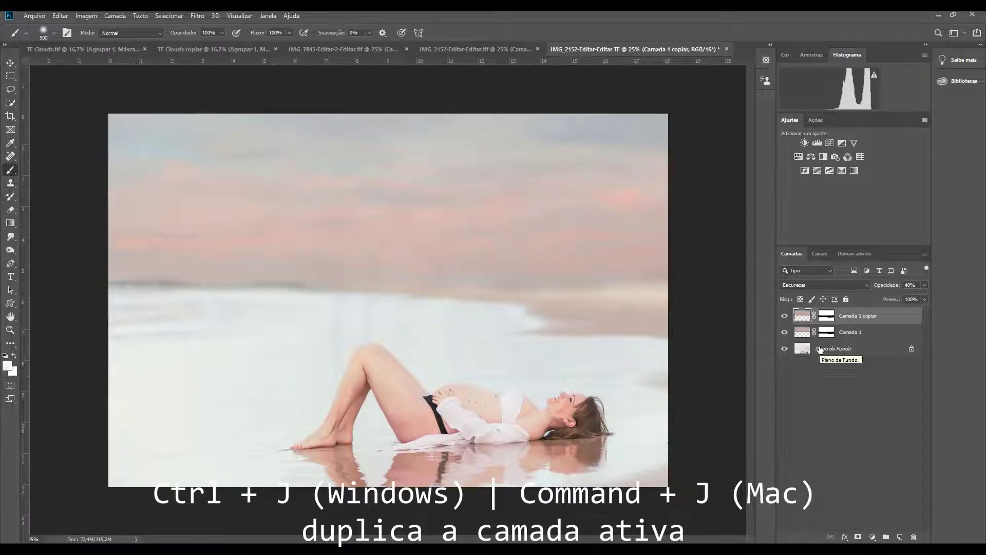
pyautogui.rightClick(830, 316)
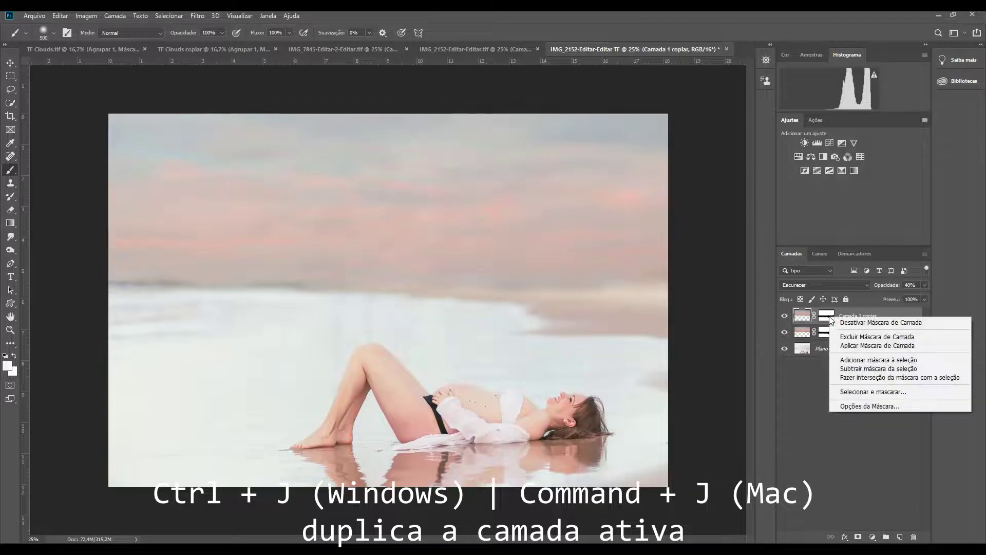
pyautogui.click(849, 338)
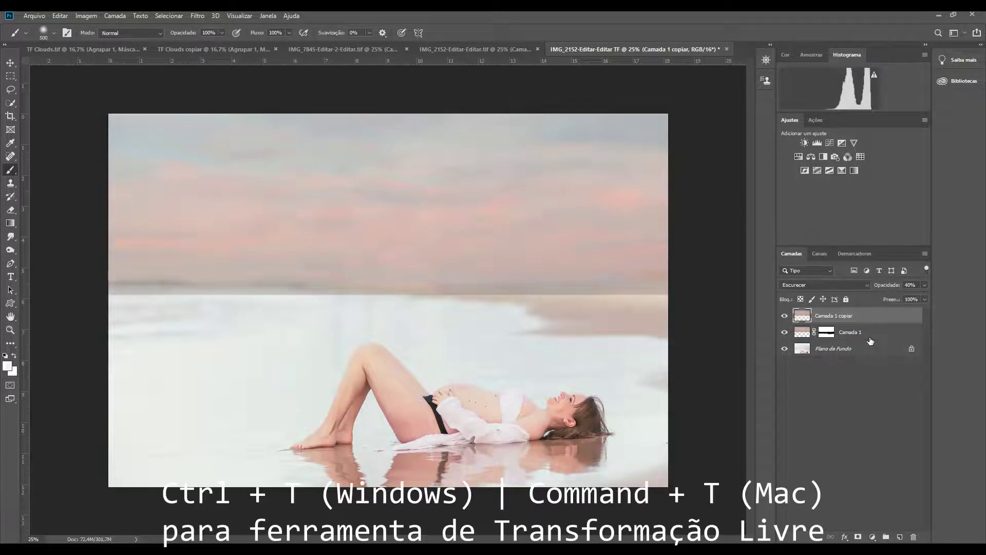
# - Free-transform Camada 1 copiar into a vertically flipped reflection below the horizon, with its height at about -60%
pyautogui.hotkey('ctrl', 't')
pyautogui.hotkey('ctrl', '0')
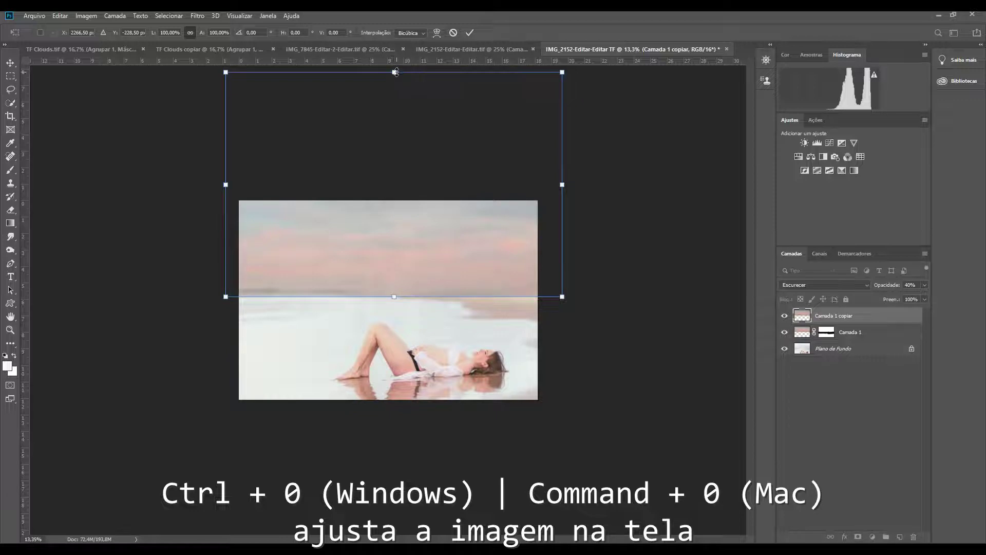
pyautogui.moveTo(396, 72); pyautogui.dragTo(421, 431)
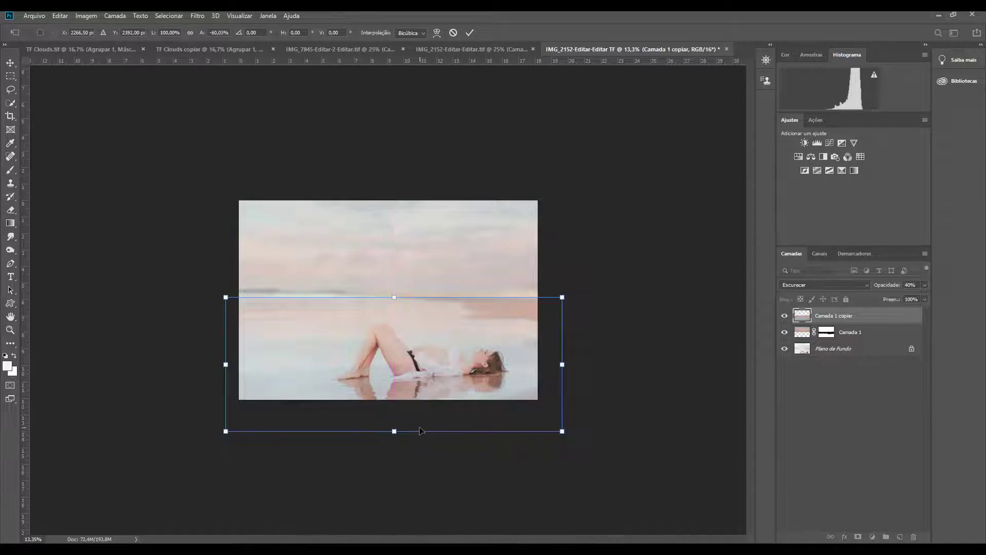
pyautogui.press('Return')
pyautogui.press('b')
pyautogui.hotkey('ctrl', '+')
pyautogui.hotkey('ctrl', '+')
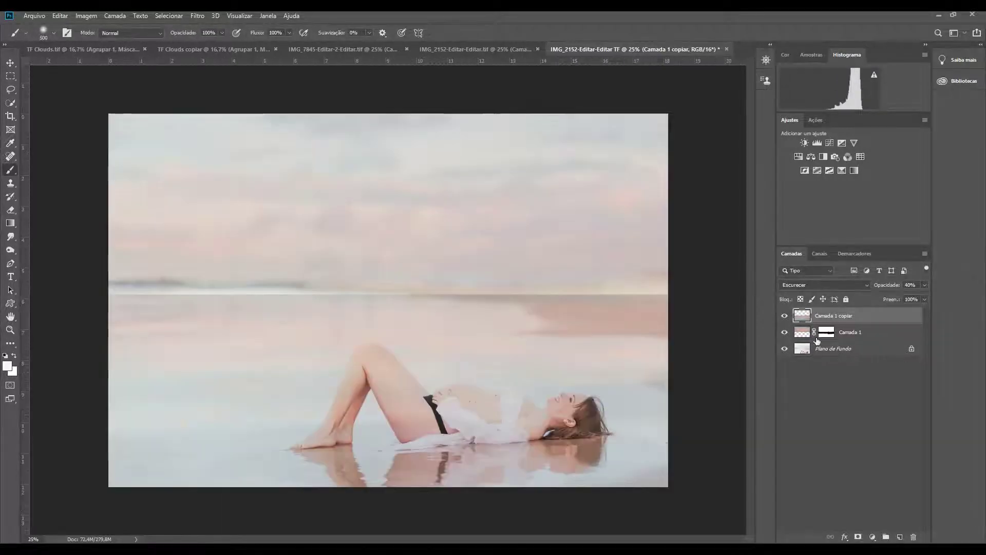
# - Add a mask to Camada 1 copiar and paint it black along the hard horizon edge with the brush at size 125
pyautogui.click(858, 536)
pyautogui.press('x')
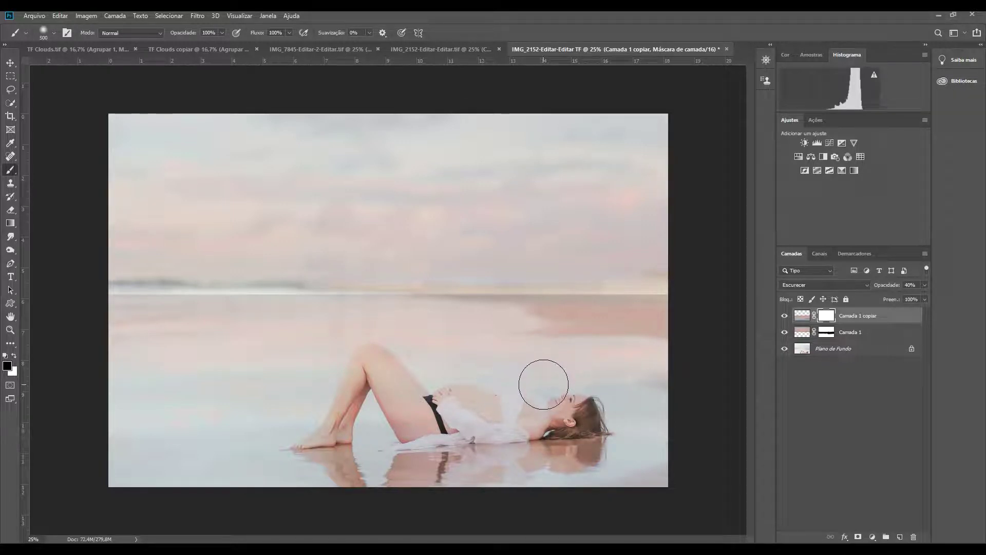
pyautogui.press('[')
pyautogui.press('[')
pyautogui.press('[')
pyautogui.press('[')
pyautogui.press('[')
pyautogui.press('[')
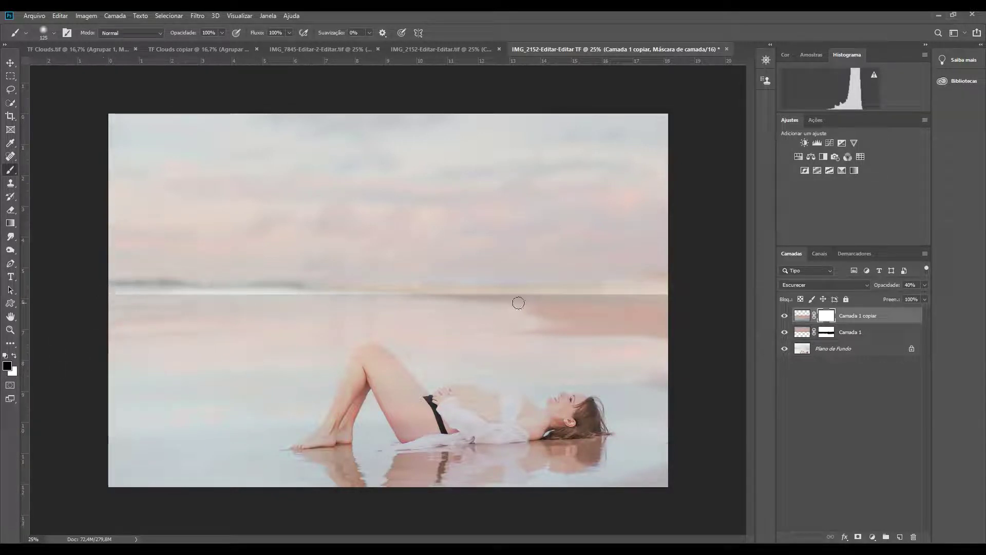
pyautogui.keyDown('shift'); pyautogui.click(678, 297); pyautogui.keyUp('shift')
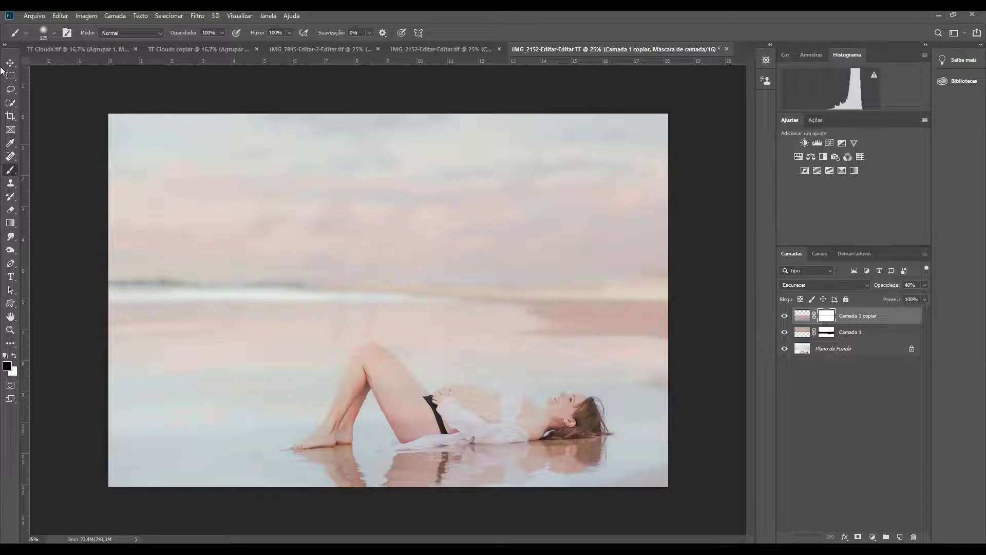
# - Lower the opacity of Camada 1 copiar to 28%
pyautogui.press('v')
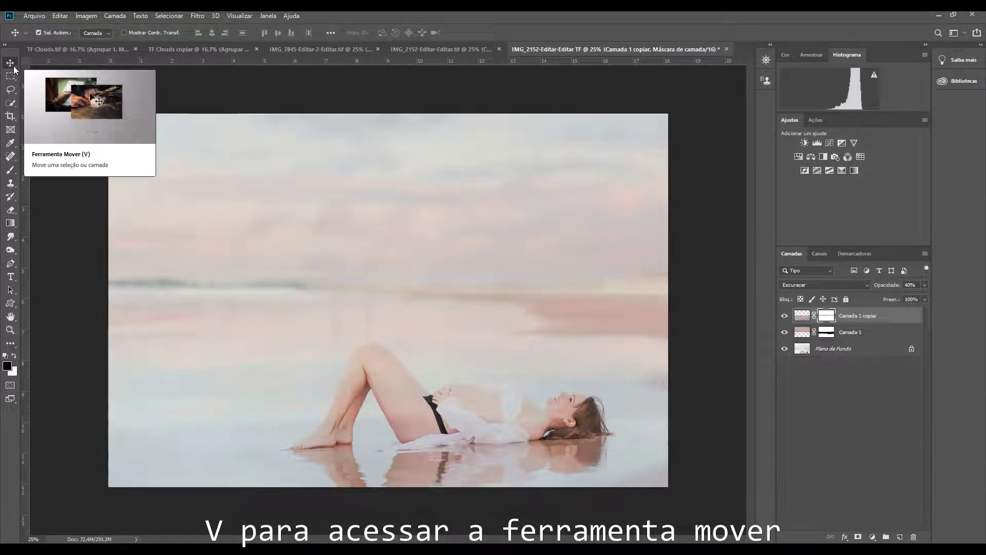
pyautogui.moveTo(893, 288)
pyautogui.mouseDown()
pyautogui.moveTo(862, 286)
pyautogui.moveTo(874, 289)
pyautogui.mouseUp()
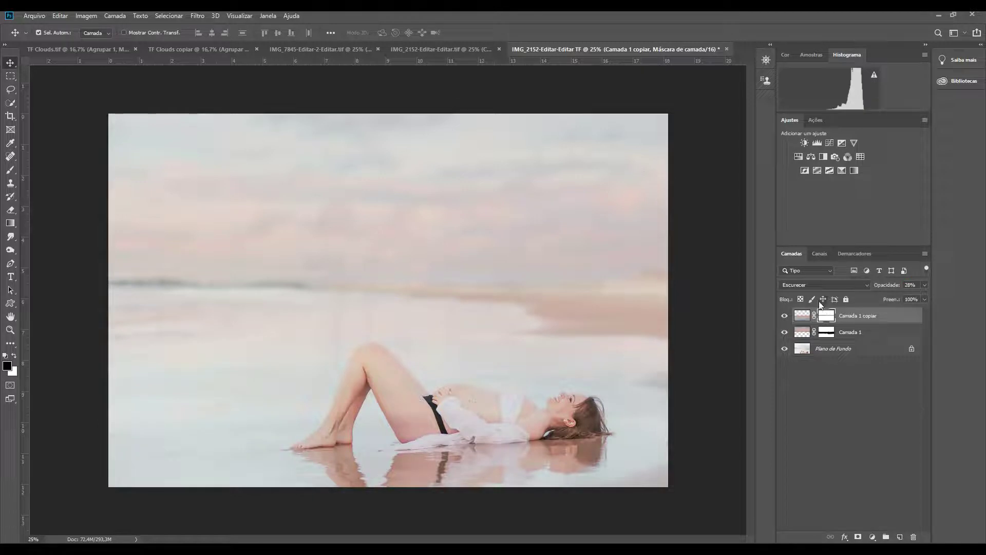
# - Apply a Gaussian Blur with a radius of 26.3 pixels to the image of Camada 1 copiar, not its mask
pyautogui.click(804, 317)
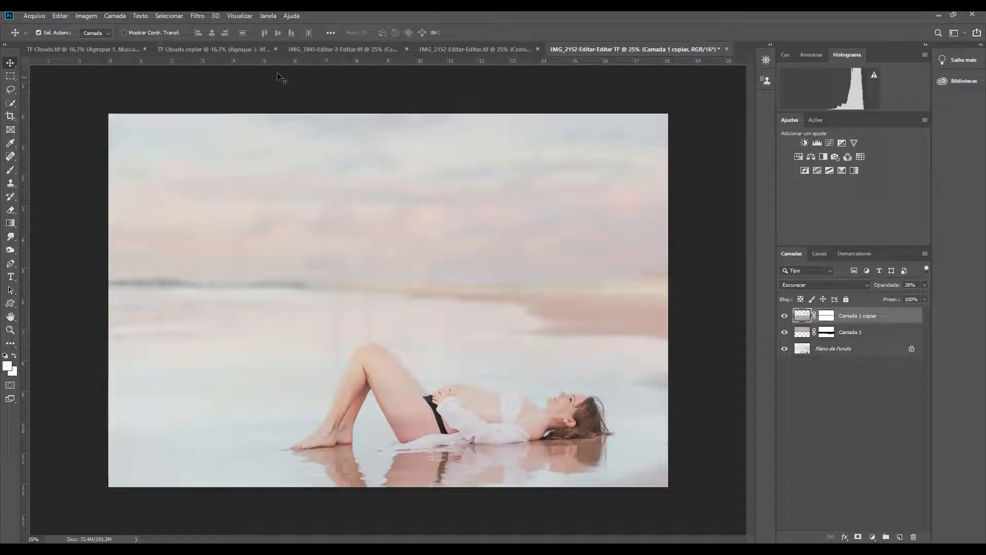
pyautogui.click(203, 17)
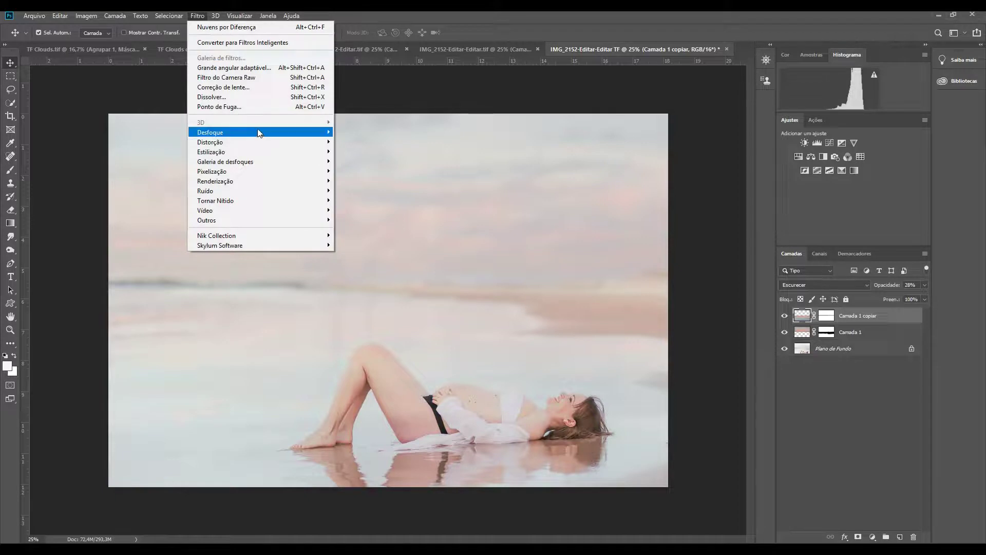
pyautogui.moveTo(332, 135)
pyautogui.click(391, 191)
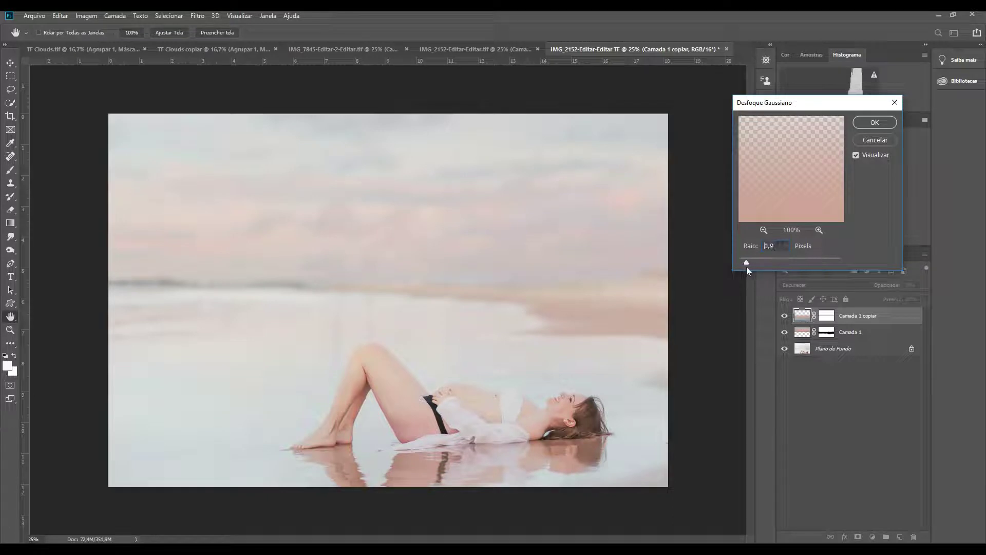
pyautogui.moveTo(747, 267); pyautogui.dragTo(767, 264)
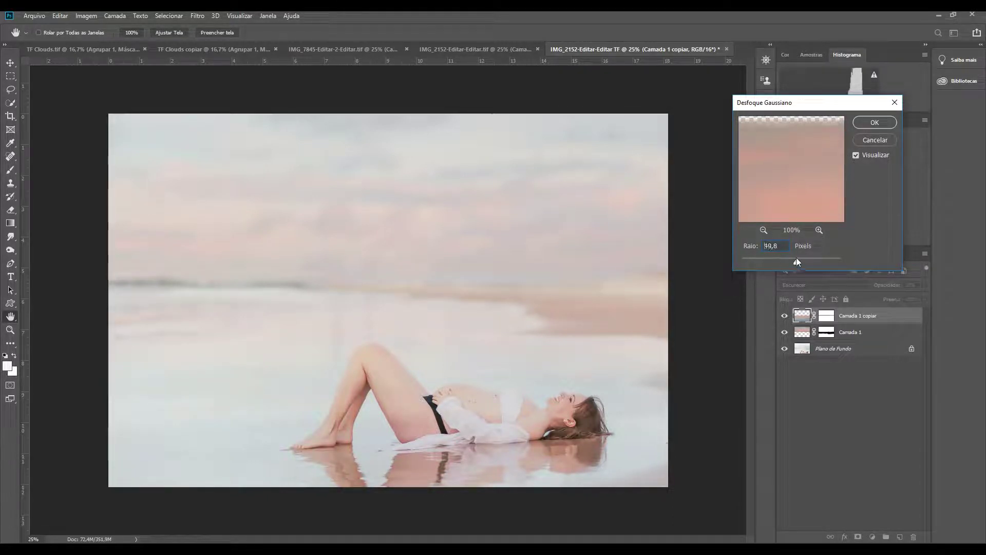
pyautogui.moveTo(796, 258); pyautogui.dragTo(789, 260)
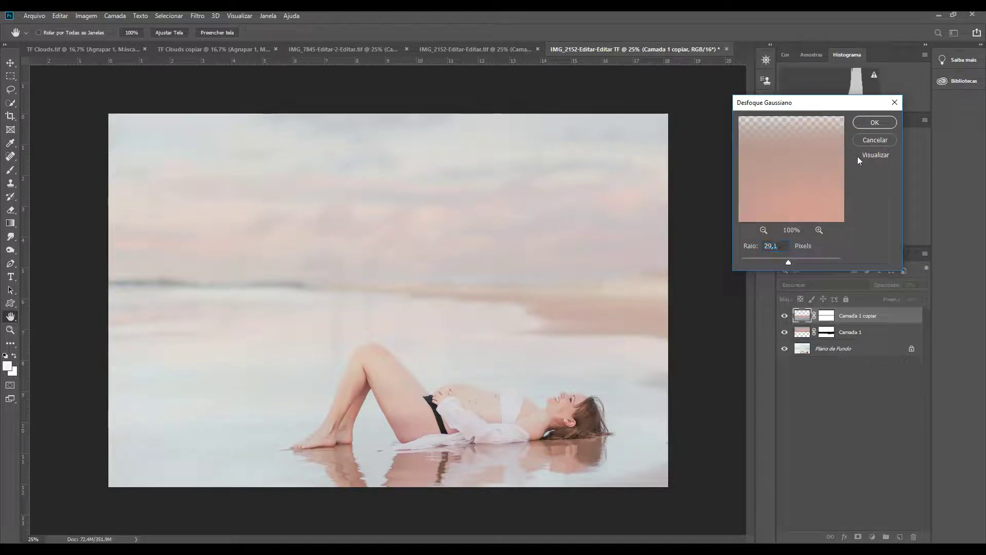
pyautogui.write('26,3')
pyautogui.press('Return')
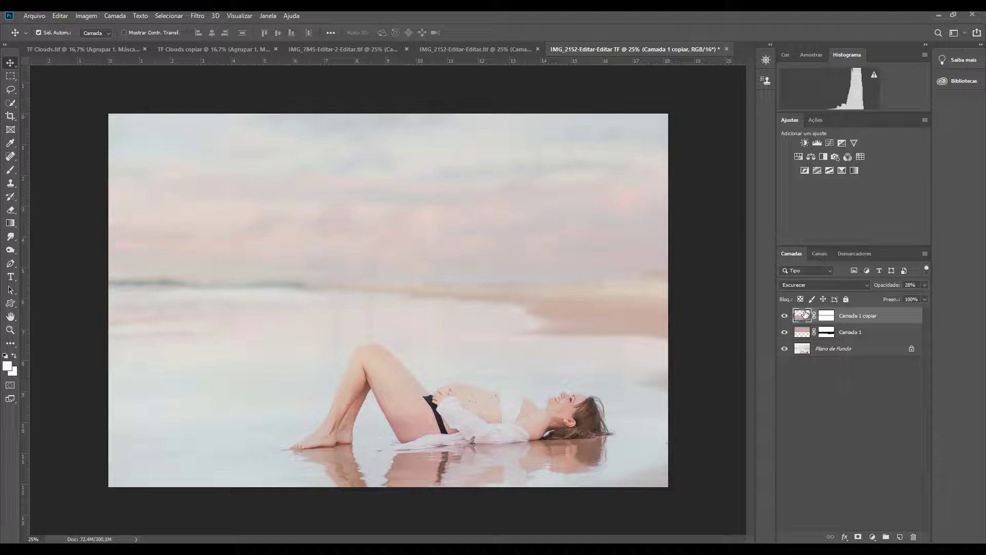
# - Group Camada 1 copiar and fill a new layer mask on the group with the Clouds render filter
pyautogui.hotkey('ctrl', 'g')
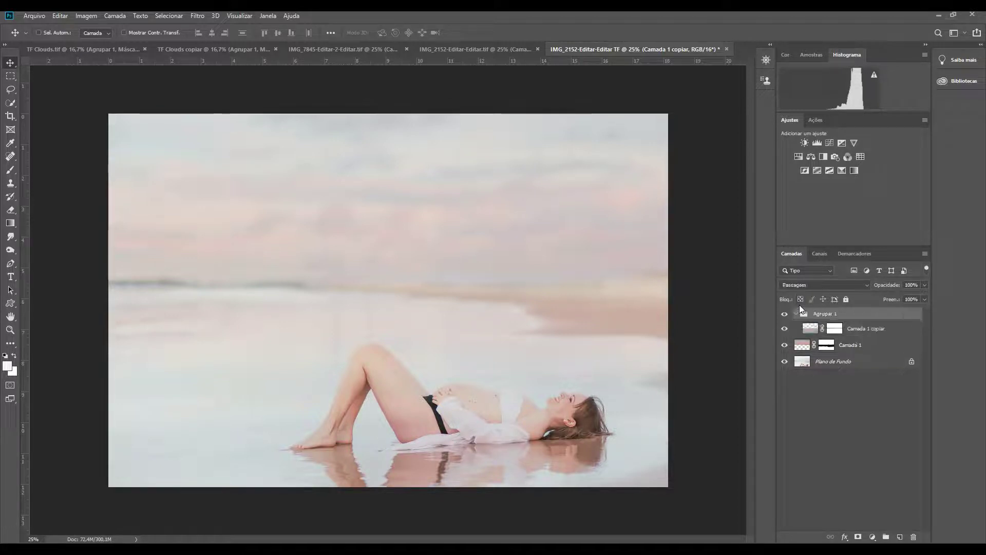
pyautogui.click(859, 537)
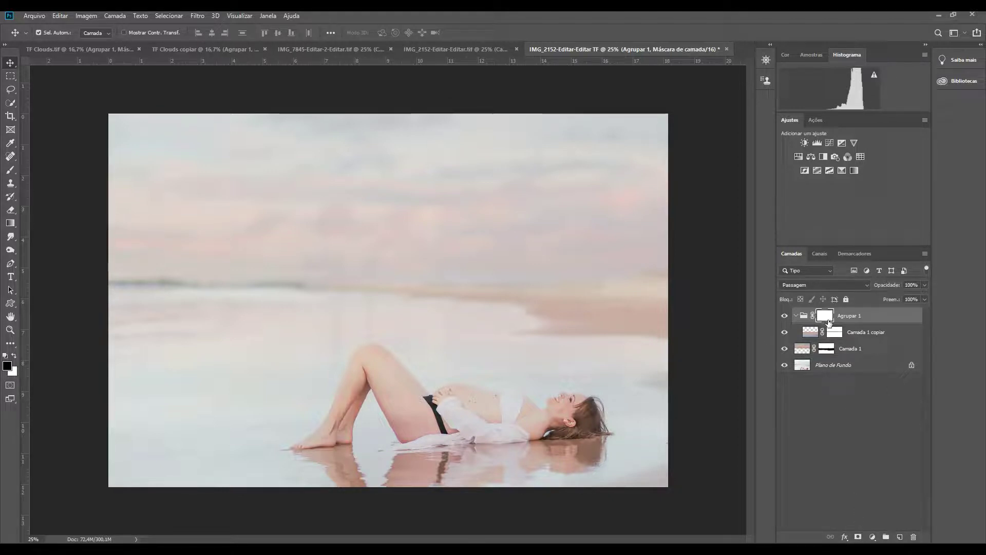
pyautogui.click(199, 17)
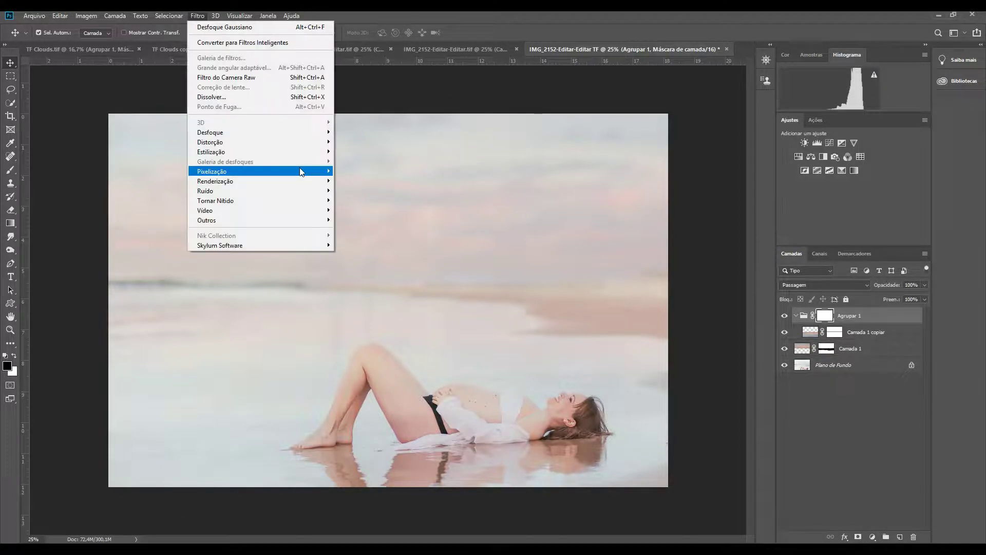
pyautogui.moveTo(326, 183)
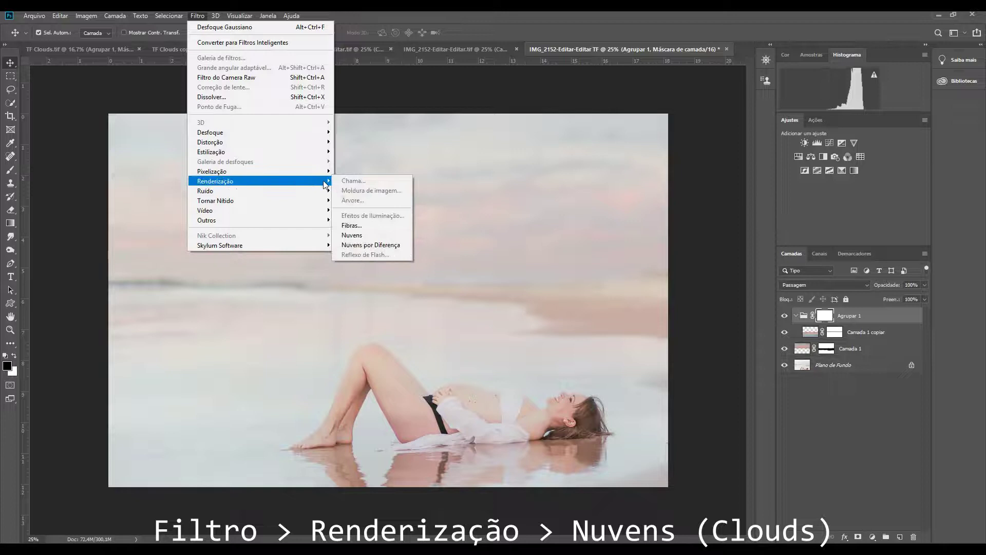
pyautogui.click(353, 235)
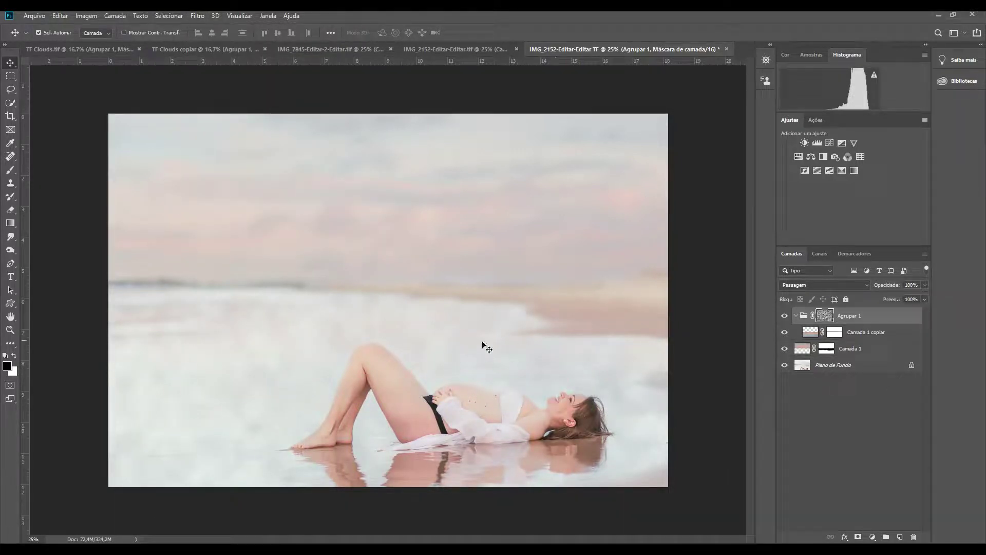
# - Feather the cloud mask of Agrupar 1 strongly to soften the texture in the water reflection
pyautogui.doubleClick(826, 316)
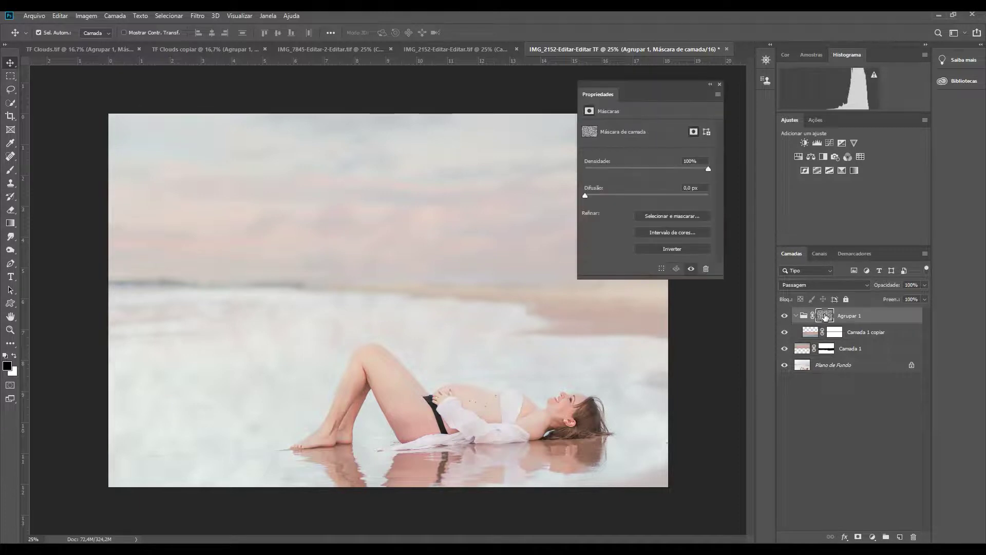
pyautogui.click(619, 195)
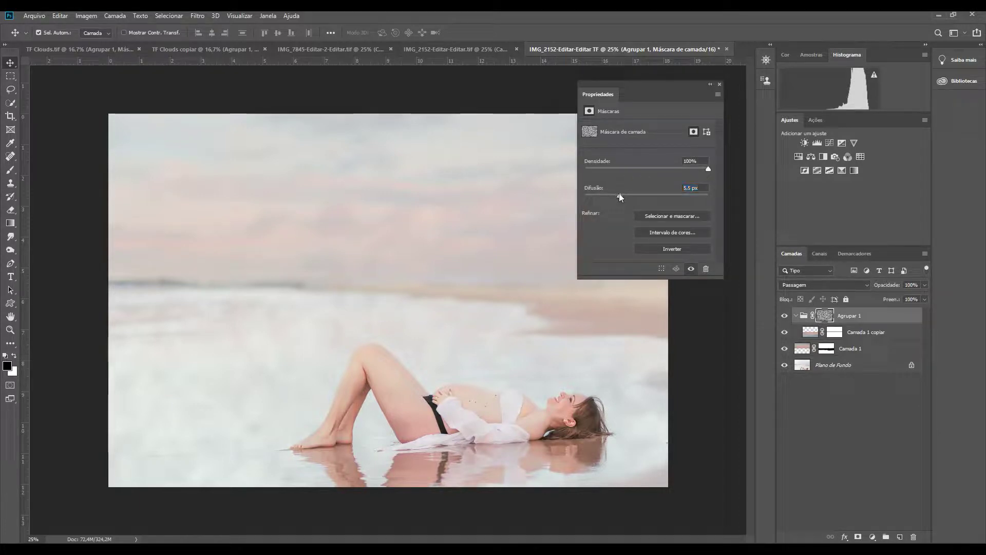
pyautogui.moveTo(620, 196); pyautogui.dragTo(670, 196)
pyautogui.click(720, 84)
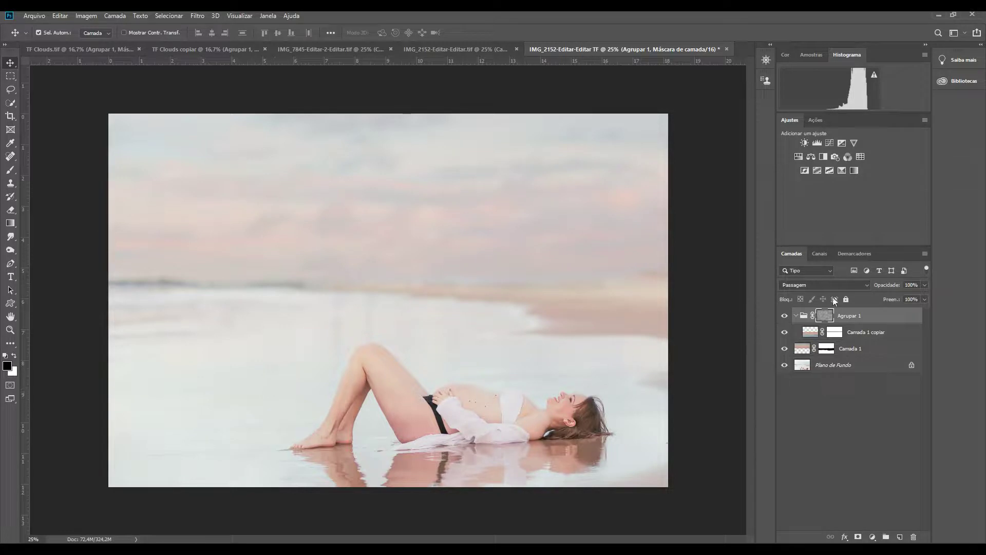
# - Paint black over the woman on the Camada 1 copiar mask with the brush at 20% opacity and size 200
pyautogui.click(839, 331)
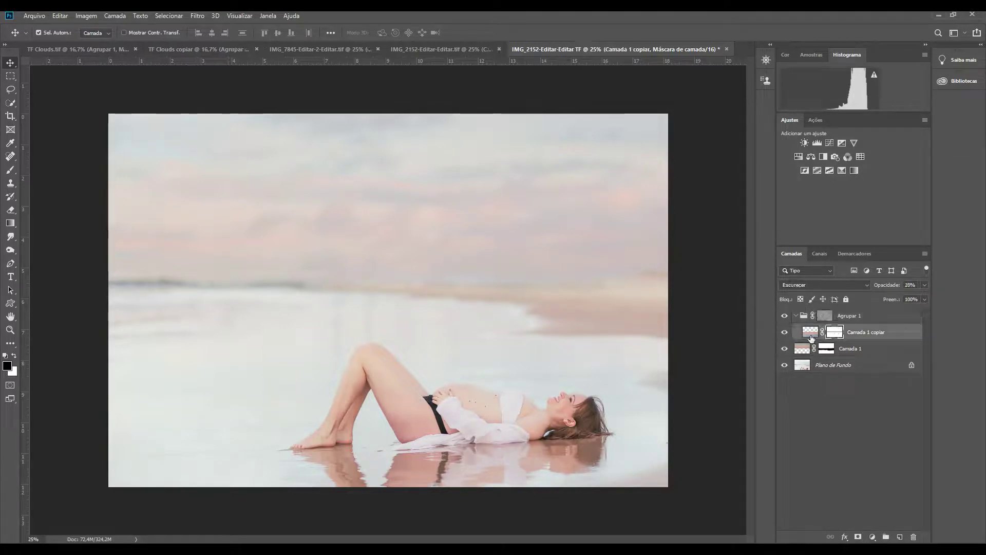
pyautogui.press('b')
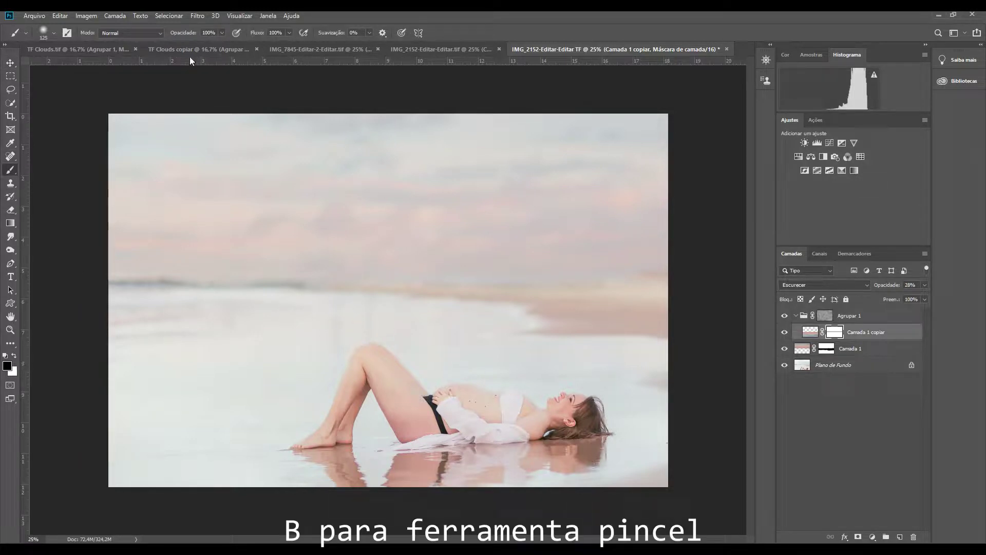
pyautogui.press('2')
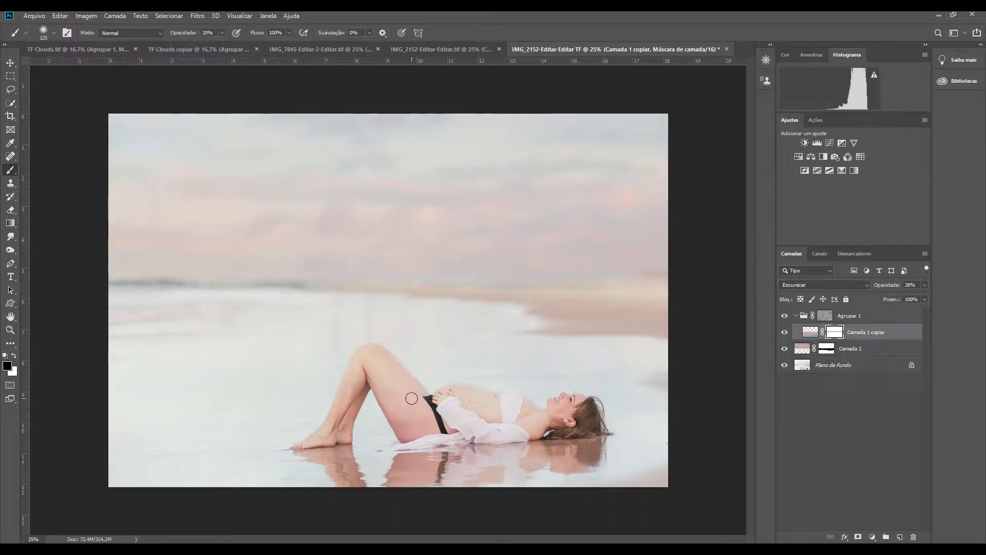
pyautogui.press(']')
pyautogui.press(']')
pyautogui.press(']')
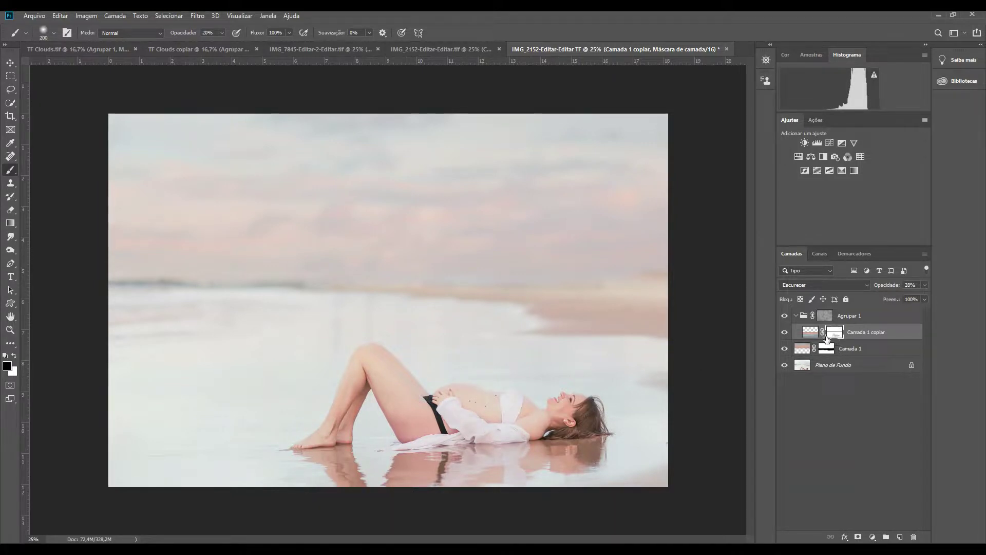
# - Compare the water reflection with the Agrupar 1 mask disabled and enabled, and with the reflection group hidden and shown
pyautogui.hotkey('alt', ']')
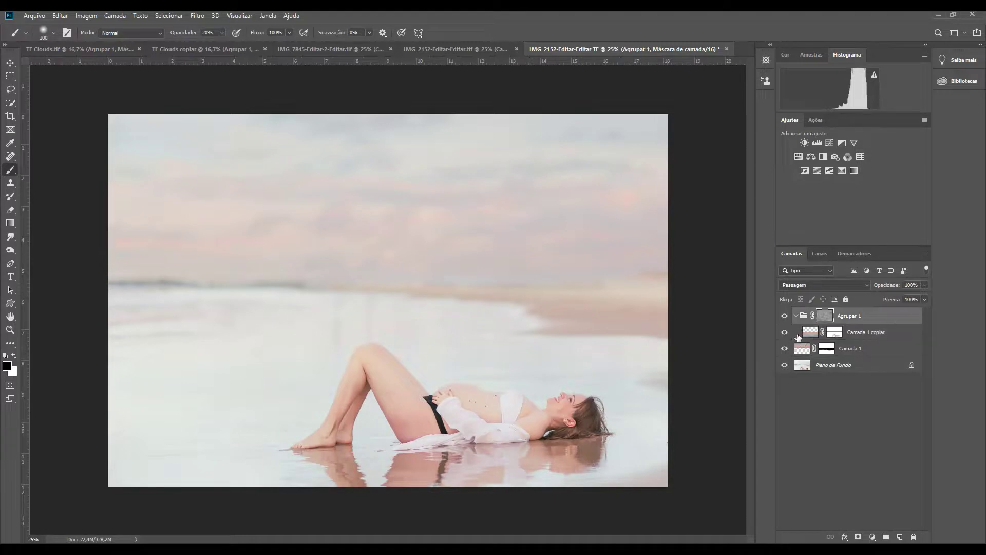
pyautogui.keyDown('shift'); pyautogui.click(826, 315); pyautogui.keyUp('shift')
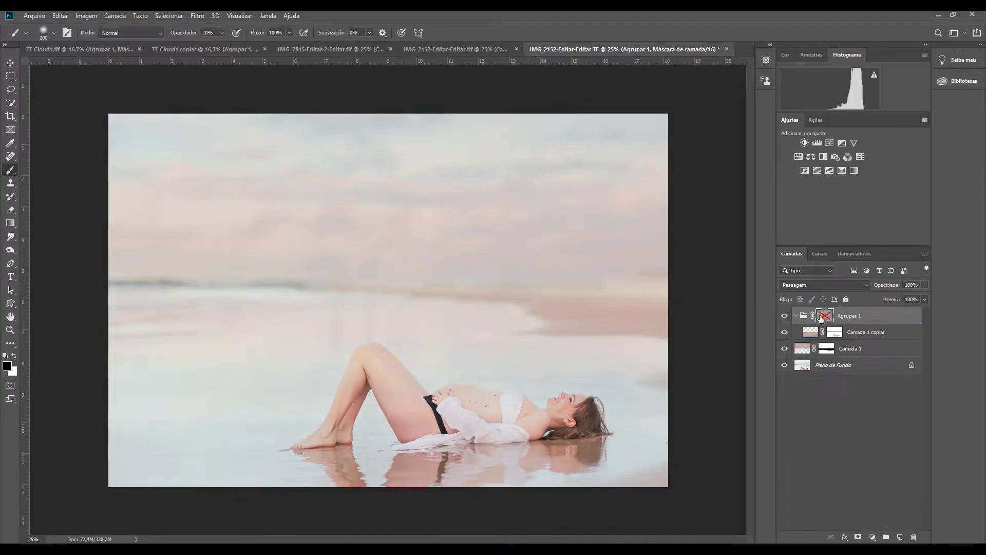
pyautogui.keyDown('shift'); pyautogui.click(829, 317); pyautogui.keyUp('shift')
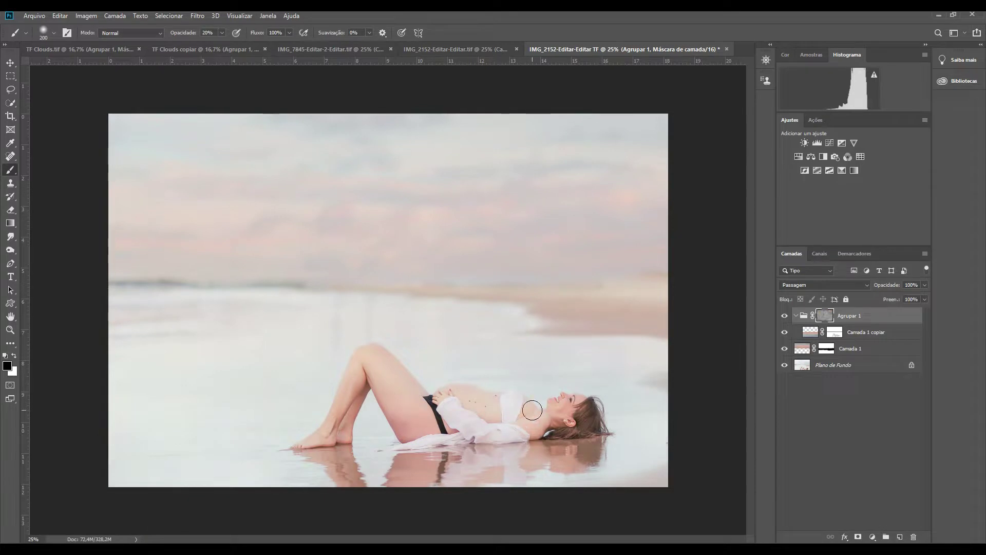
pyautogui.click(785, 332)
pyautogui.click(785, 317)
pyautogui.click(785, 317)
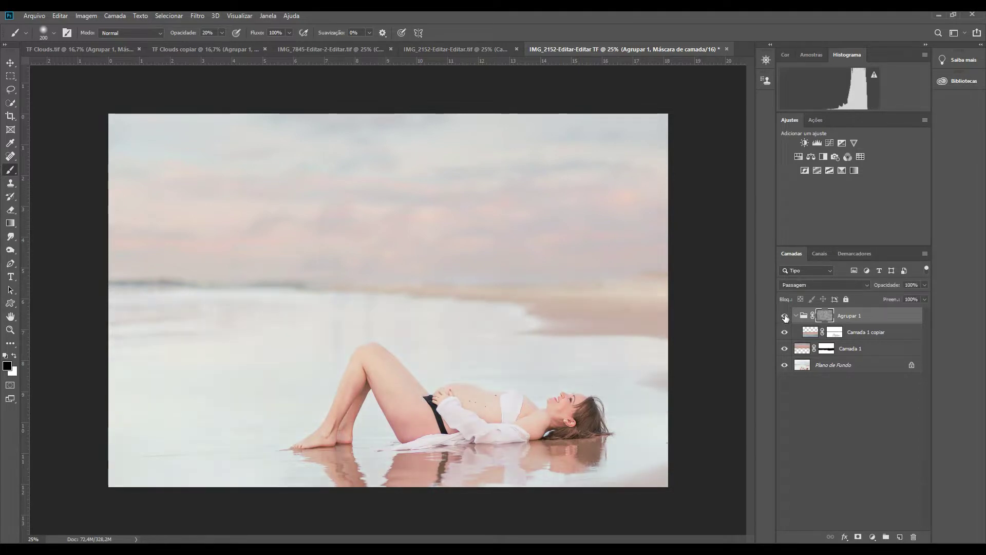